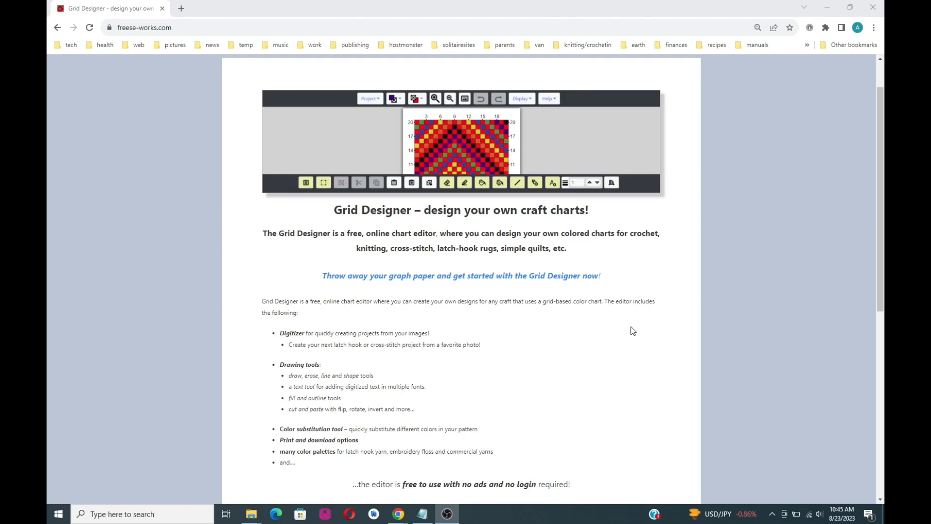
Open the Grid Designer editor from the Freese-Works home page.
scroll(633, 331, down, 3)
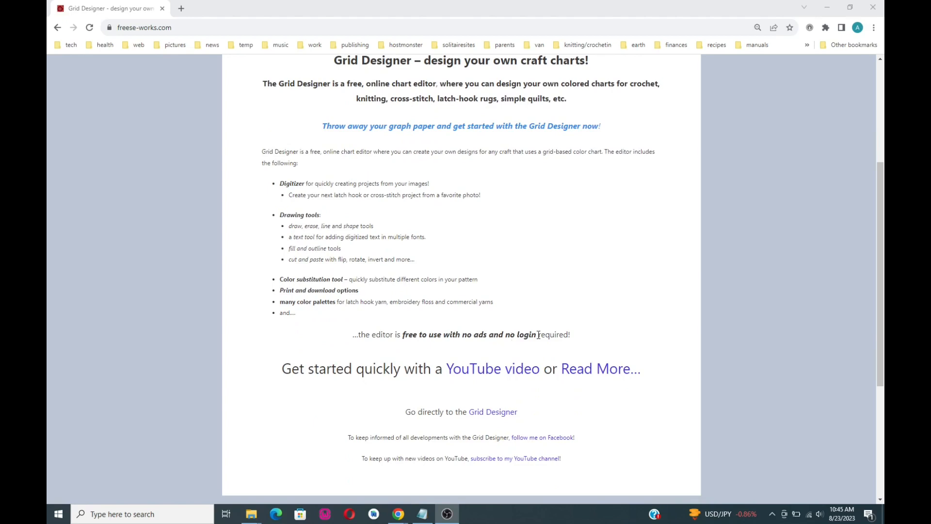
scroll(595, 334, up, 2)
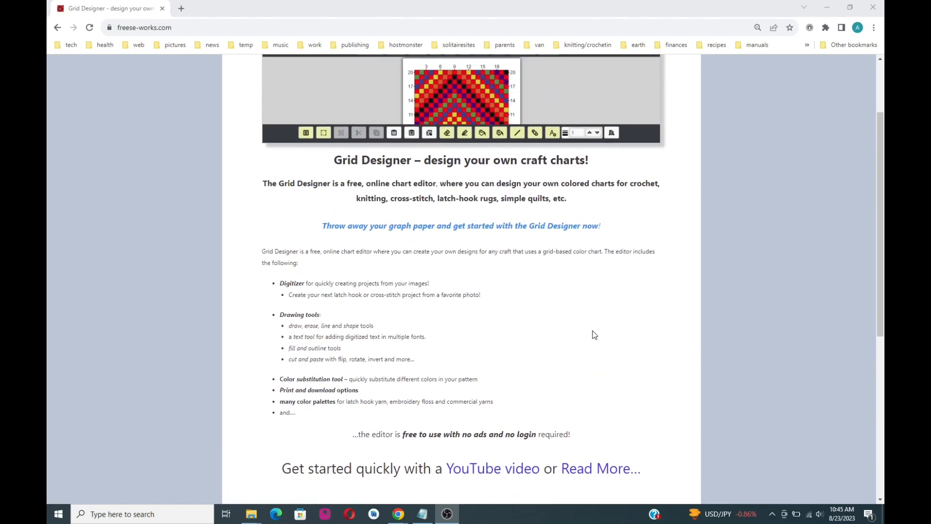
scroll(594, 335, up, 1)
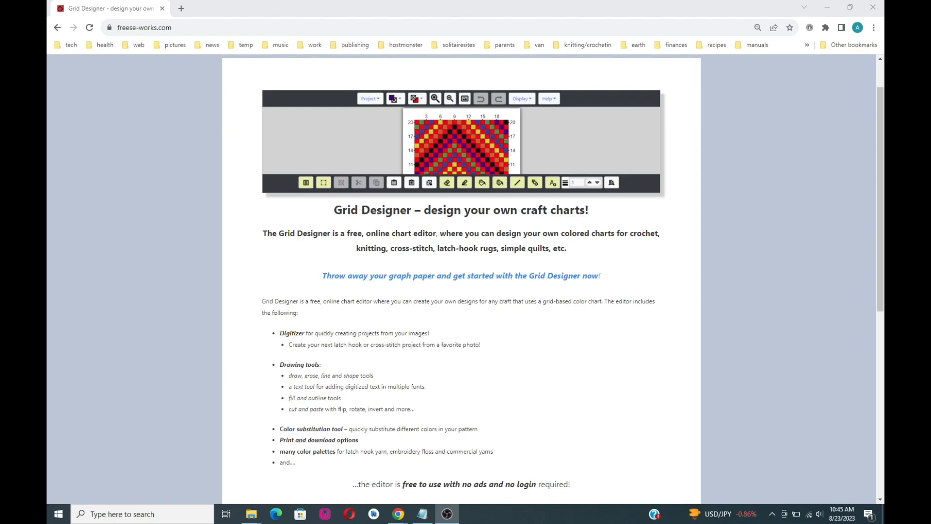
scroll(466, 280, up, 1)
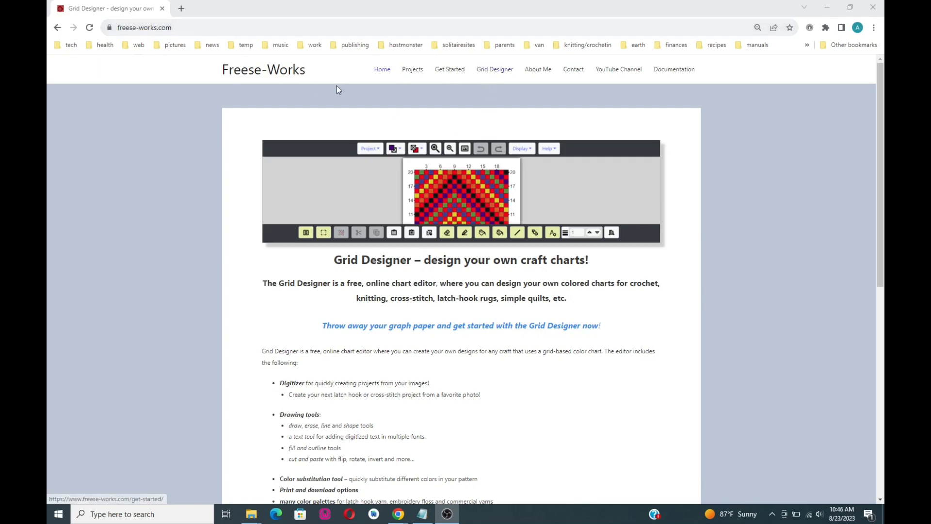
click(500, 73)
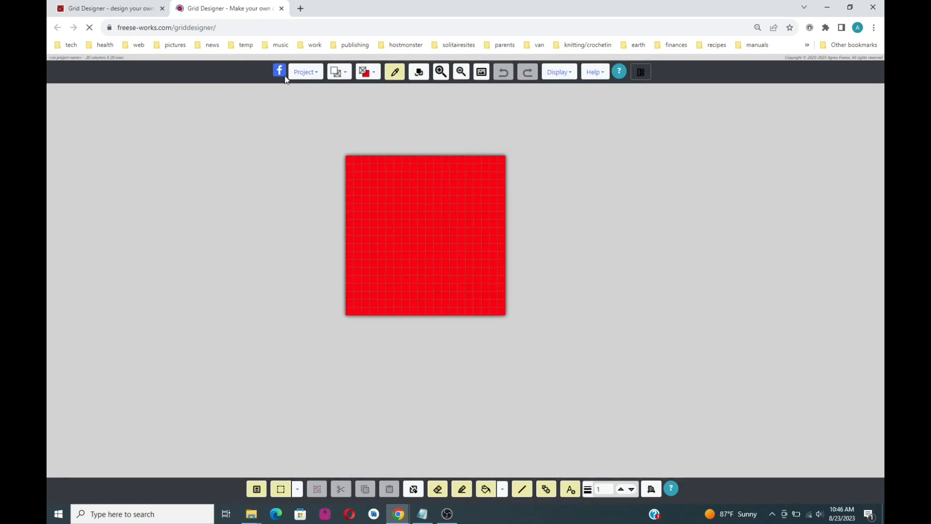
Open the saved project "a snowflake (21 x 23)".
click(305, 73)
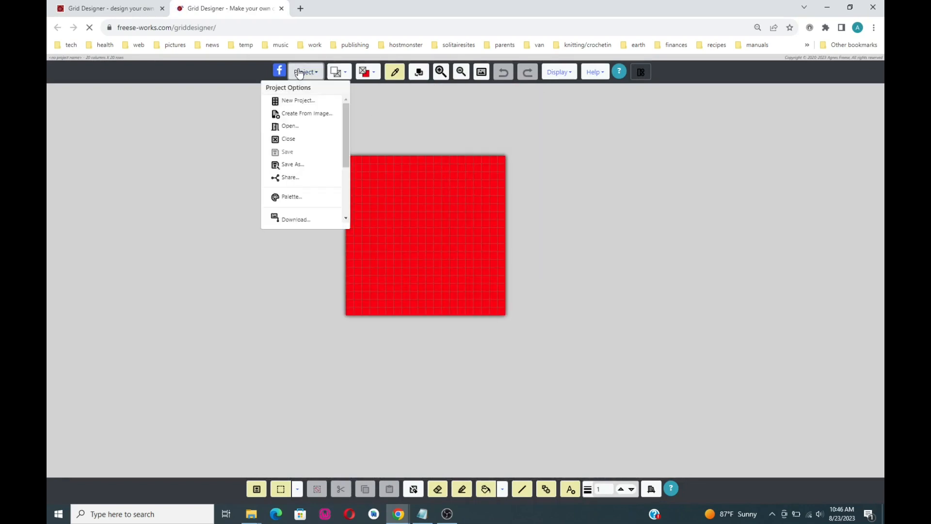
click(293, 127)
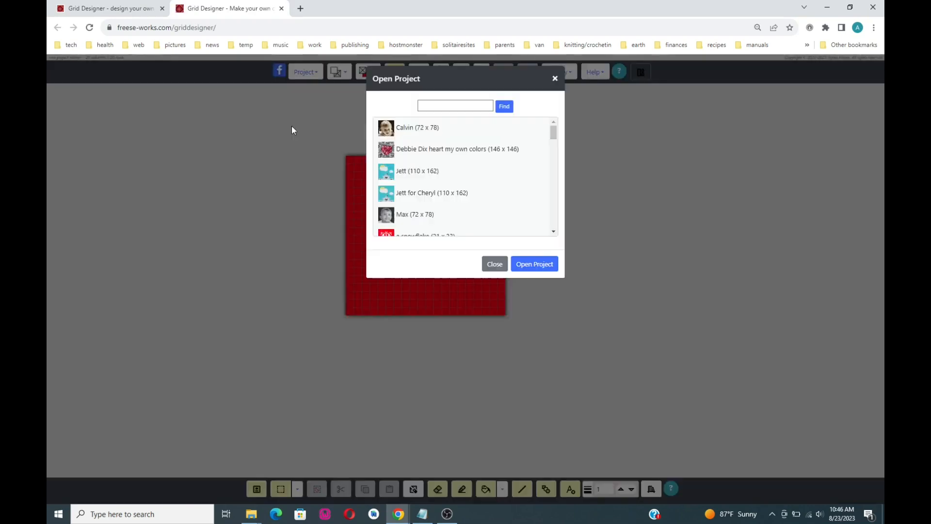
scroll(483, 185, down, 1)
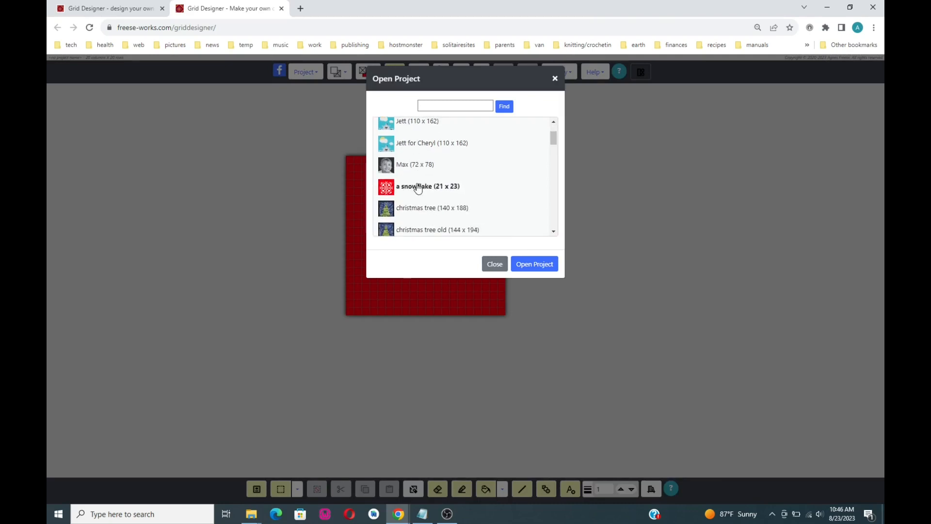
click(451, 190)
click(544, 269)
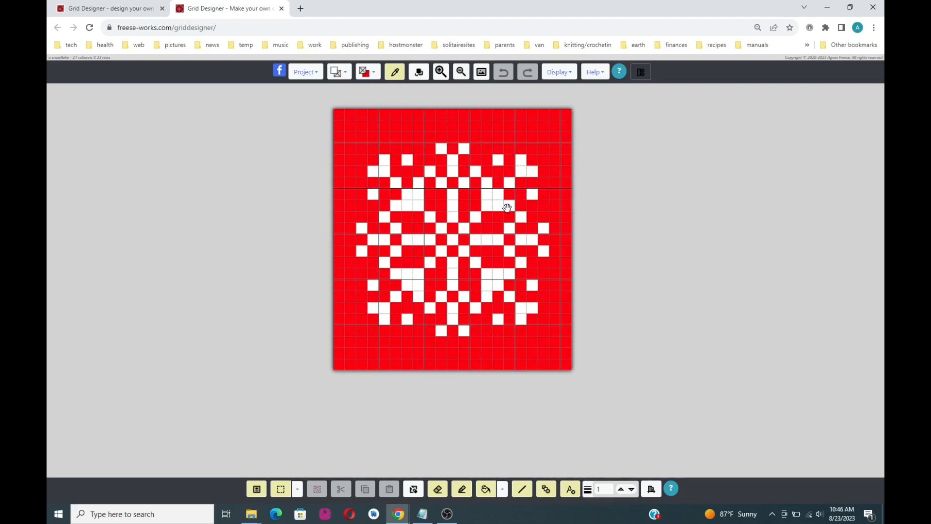
Open the print image settings for the snowflake project.
click(302, 75)
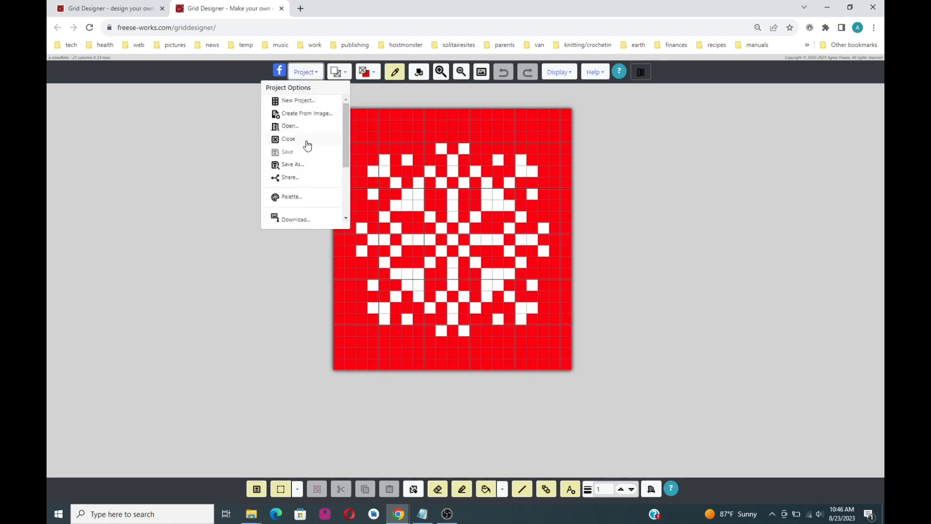
scroll(308, 148, down, 2)
scroll(308, 148, up, 2)
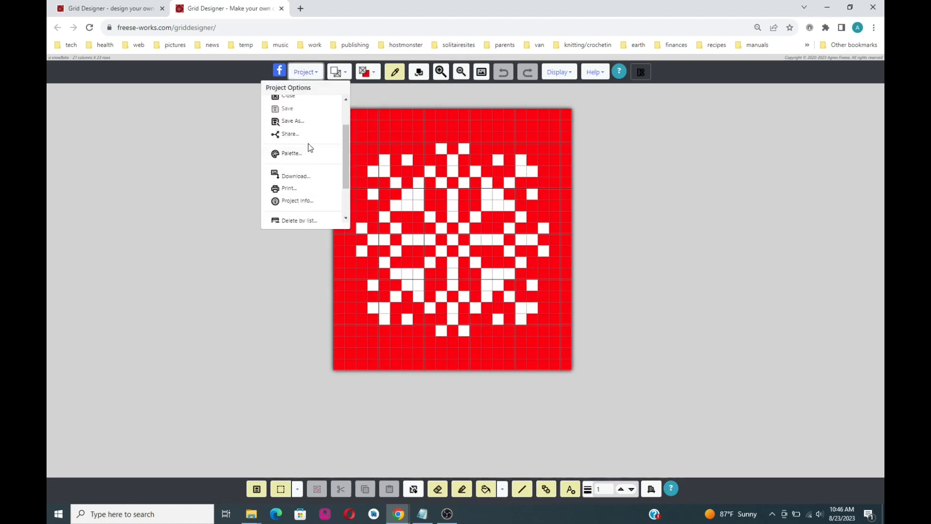
scroll(307, 148, down, 4)
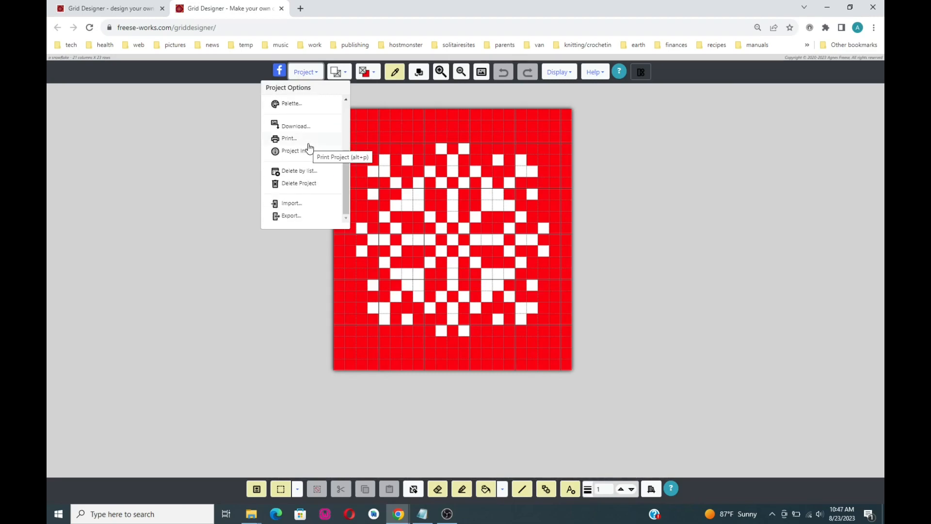
scroll(309, 148, up, 2)
scroll(309, 148, down, 4)
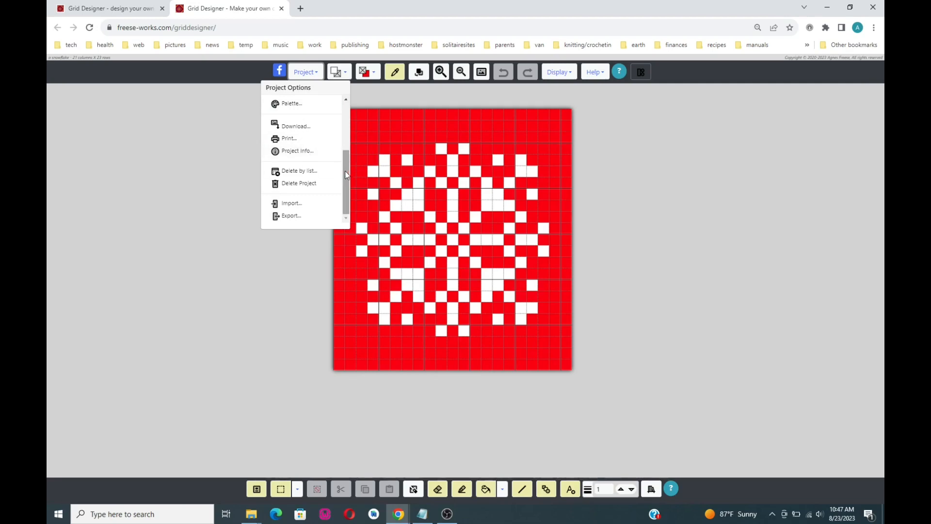
mouse_move(345, 171)
mouse_down()
mouse_move(347, 111)
mouse_move(350, 173)
mouse_up()
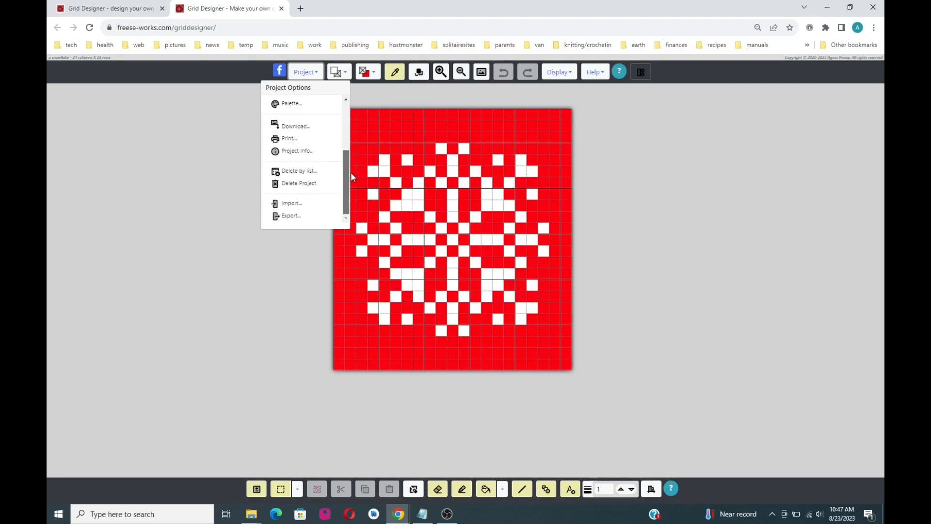
click(287, 139)
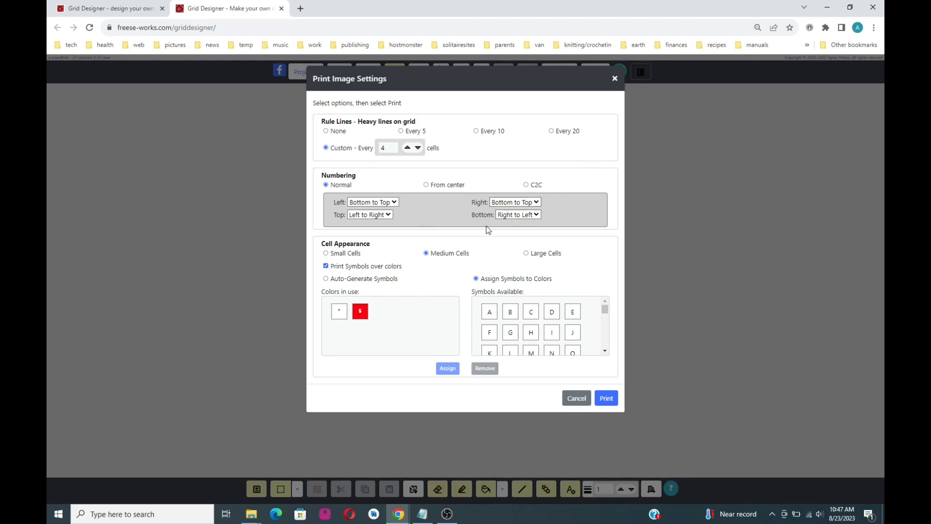
Turn off symbols over colors, set the rule lines to None, and generate the print design.
click(326, 279)
click(325, 266)
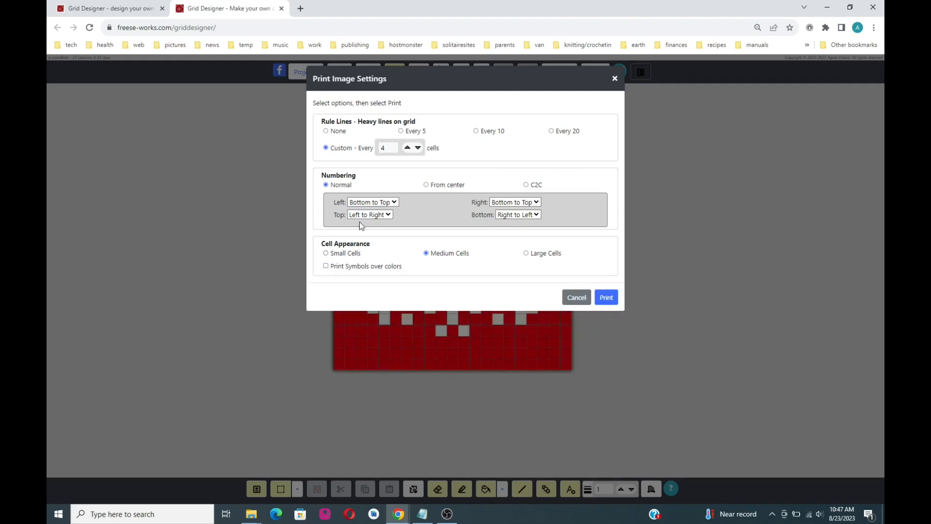
click(325, 131)
click(606, 298)
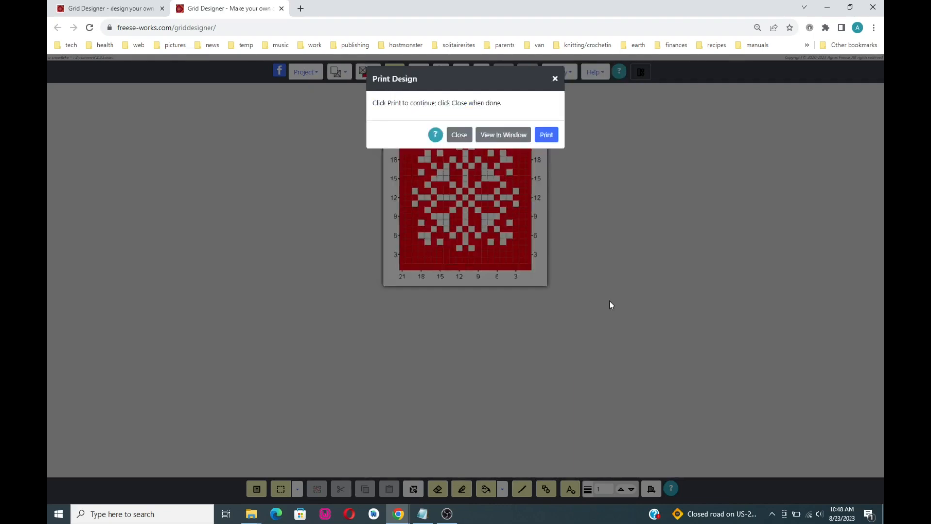
Preview the snowflake chart in the browser's print dialog, then dismiss the dialog.
click(551, 136)
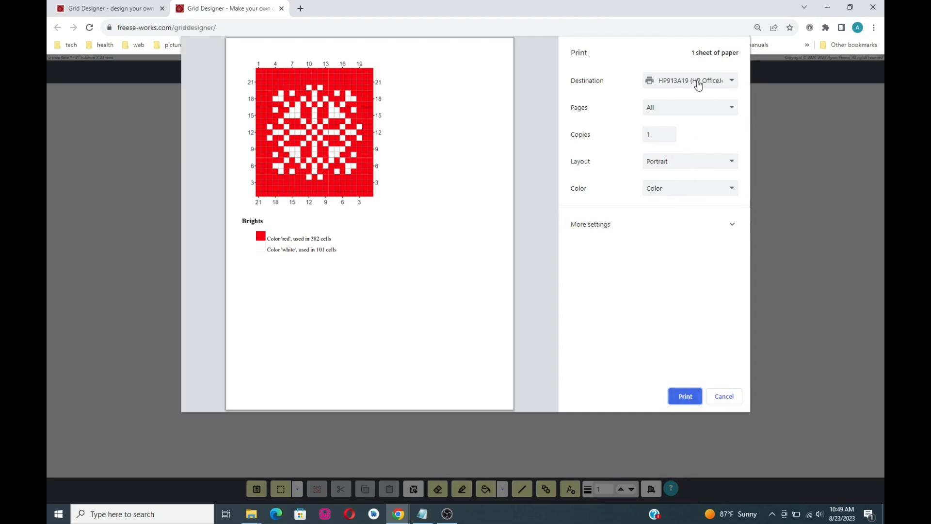
click(685, 396)
click(717, 395)
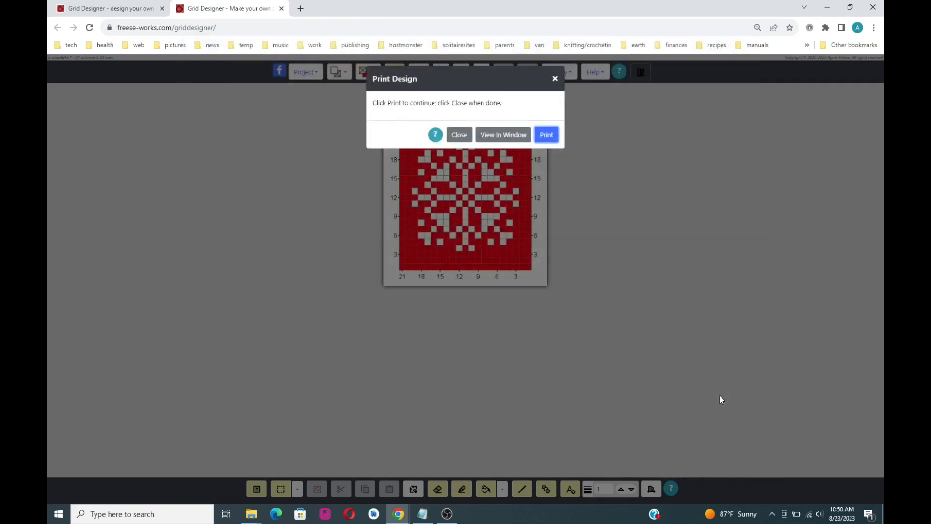
View the print design in a separate window enlarged to show the whole chart and color legend, then close it and the print dialog.
click(498, 139)
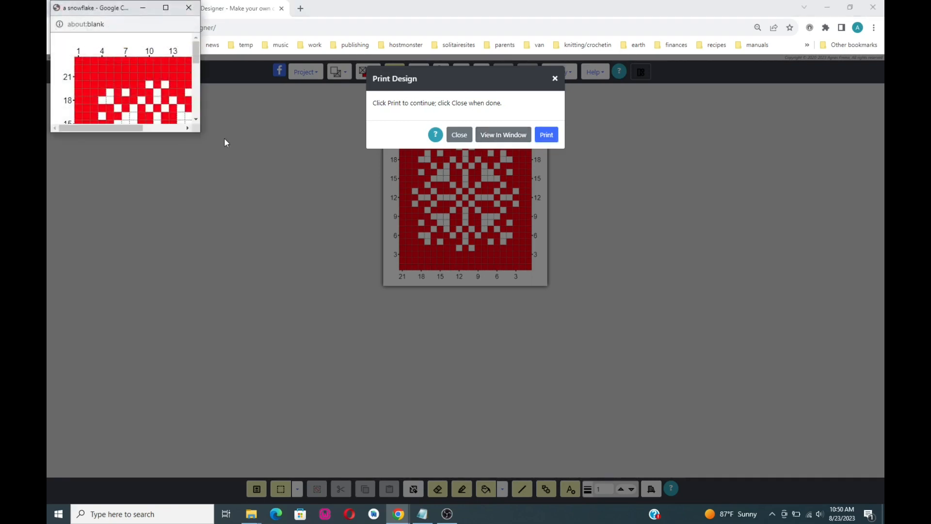
drag(199, 134, 365, 357)
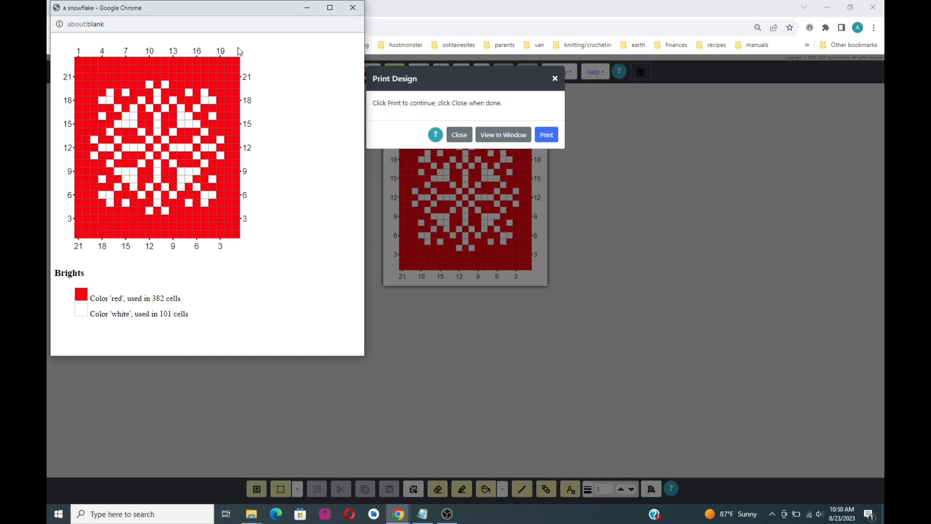
right_click(255, 14)
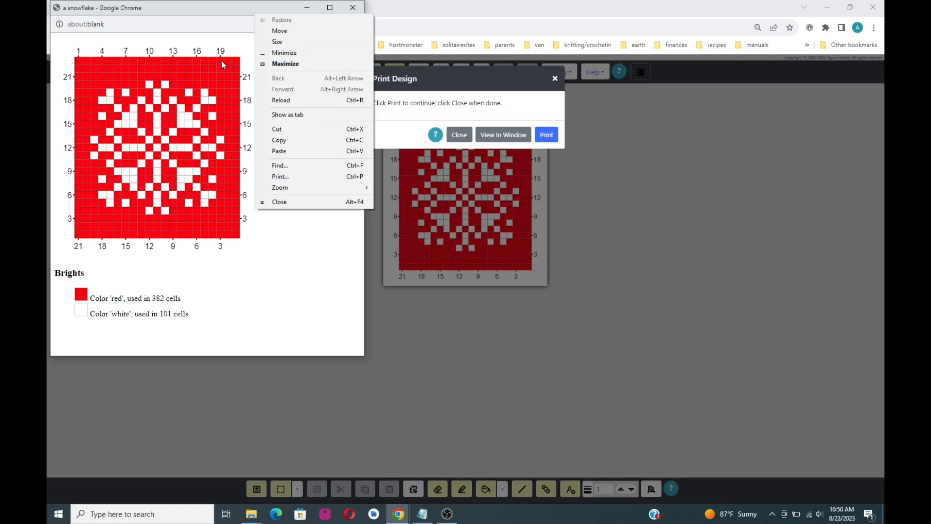
click(197, 10)
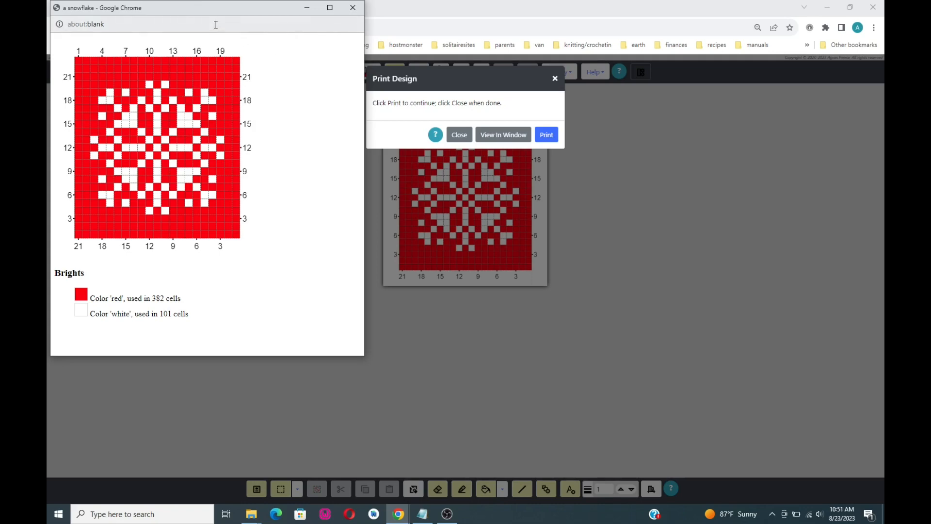
click(352, 11)
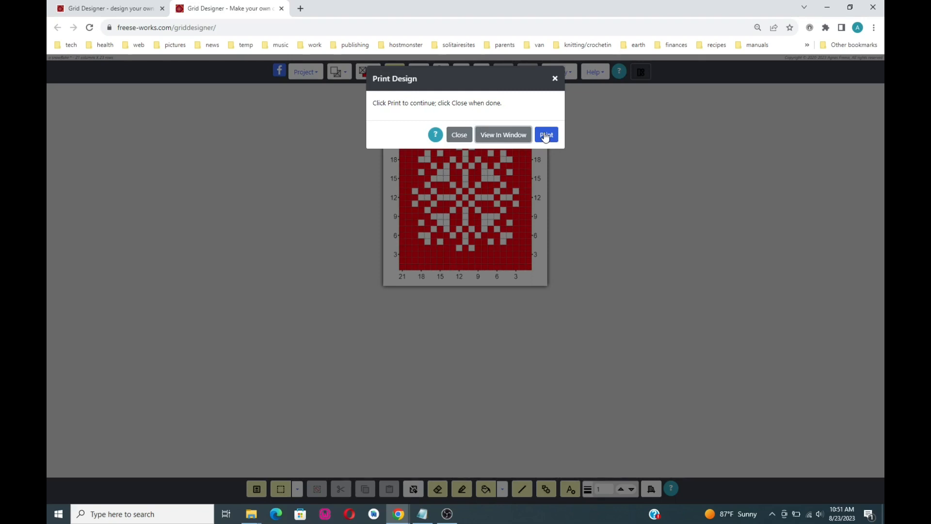
click(460, 135)
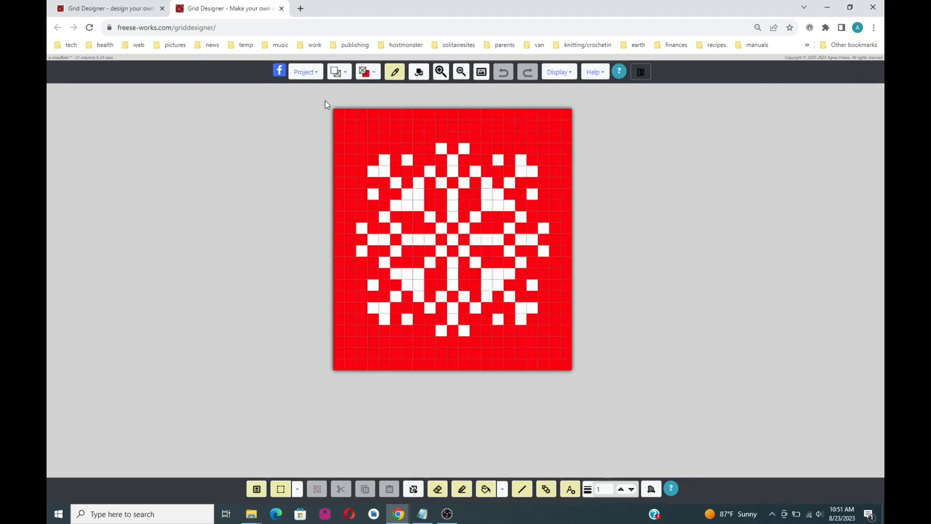
Generate a print design with rule lines every 5 cells, left numbering Top to Bottom and bottom numbering Left to Right.
click(310, 73)
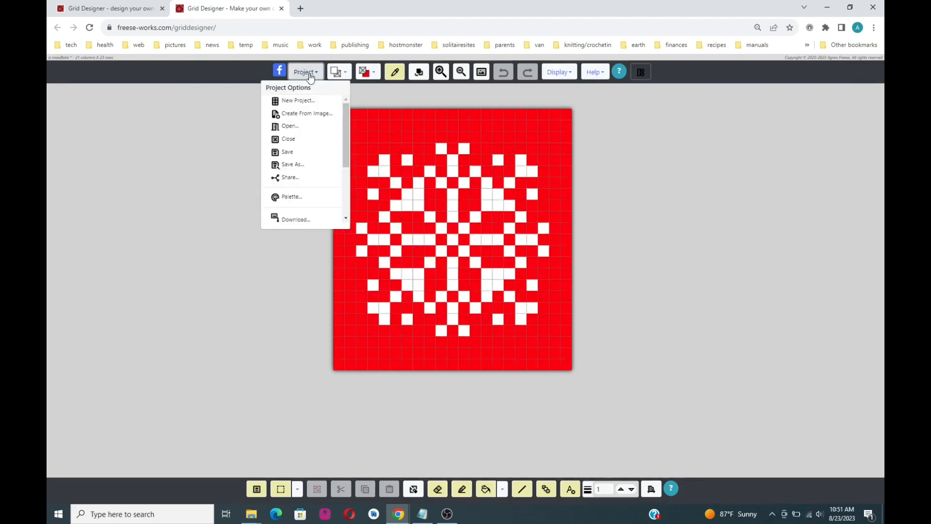
scroll(296, 180, down, 1)
click(291, 182)
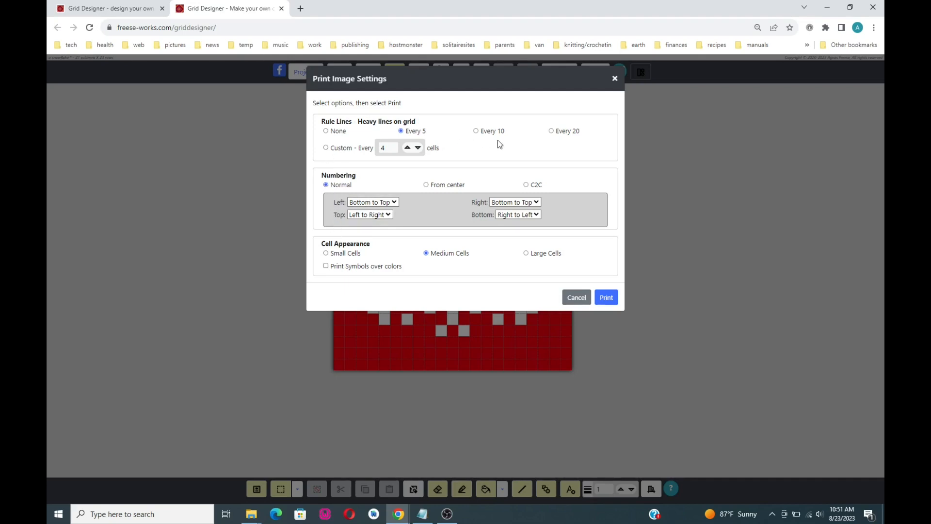
click(397, 203)
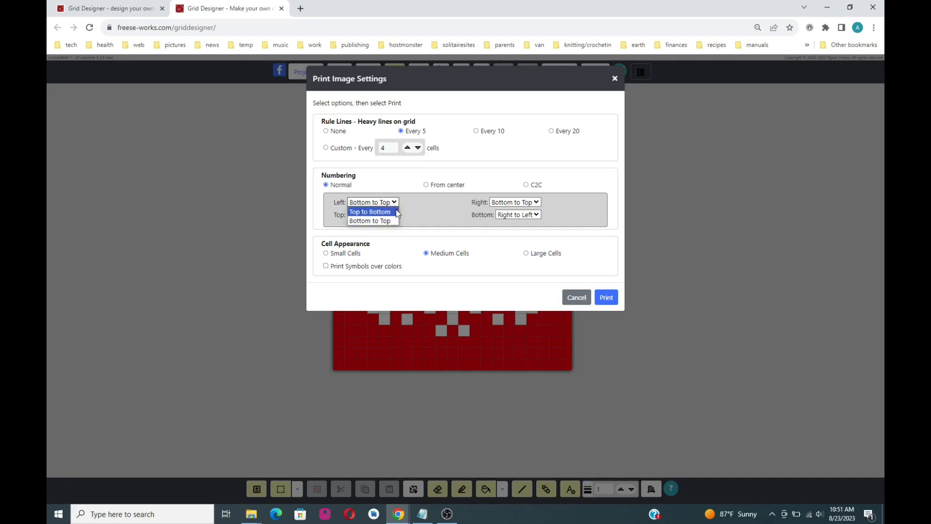
click(395, 211)
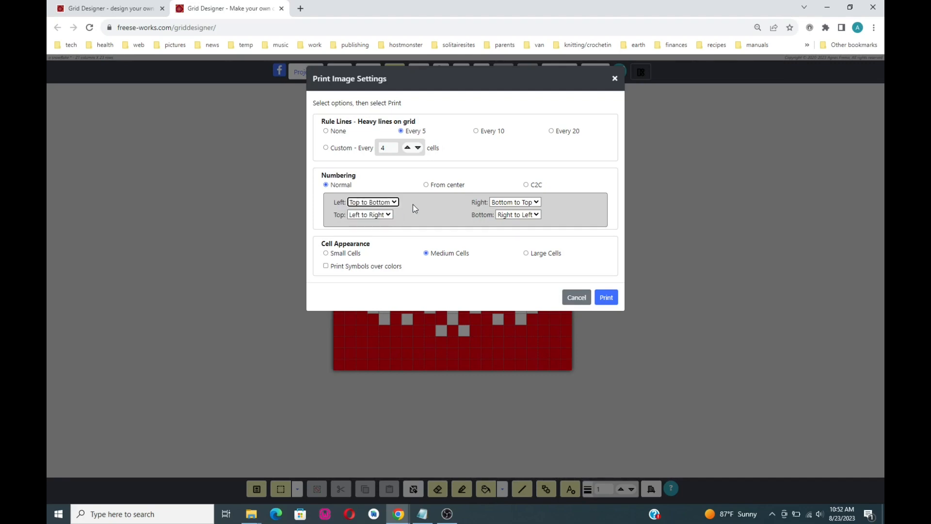
click(537, 215)
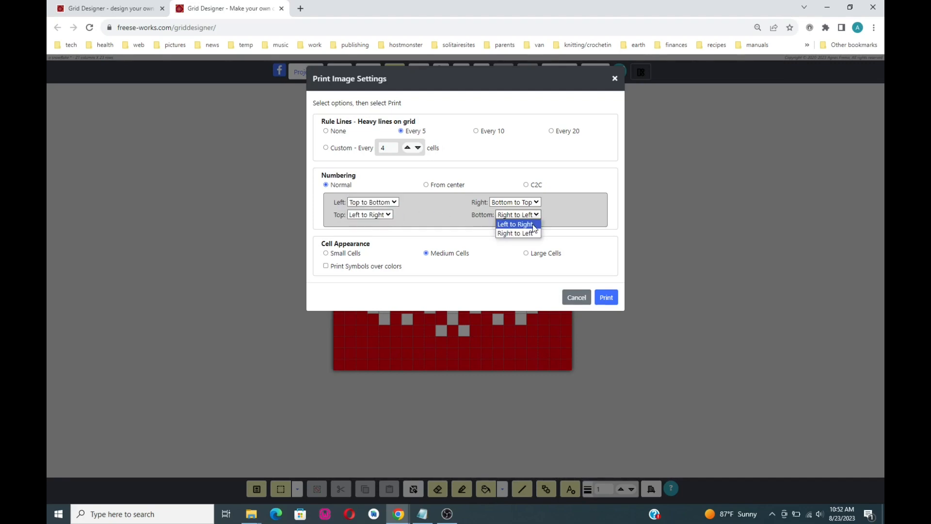
click(533, 225)
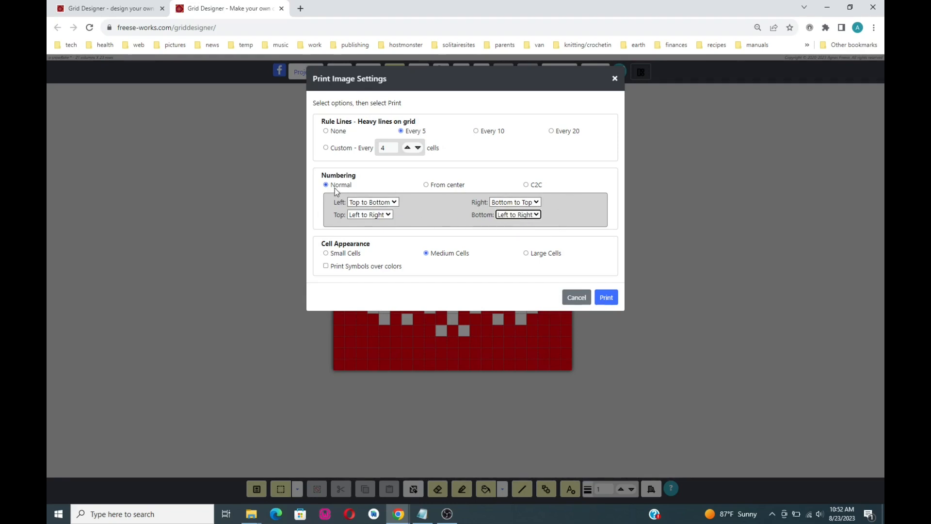
click(607, 298)
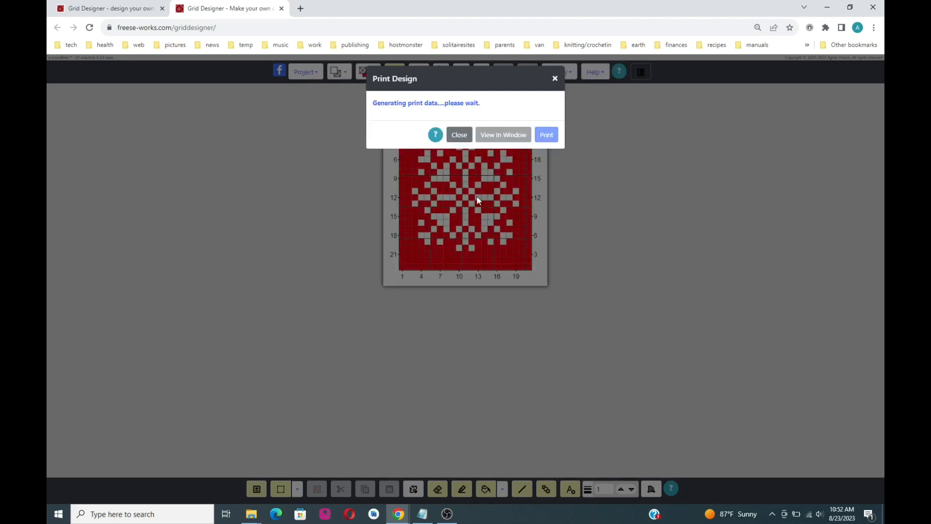
Preview the renumbered chart's printed page, then cancel printing and close the Print Design dialog.
click(546, 135)
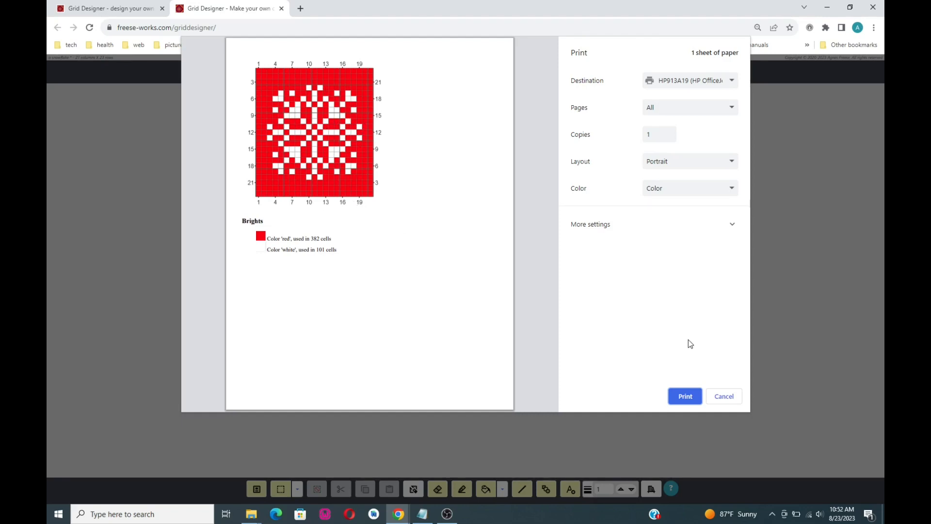
click(724, 396)
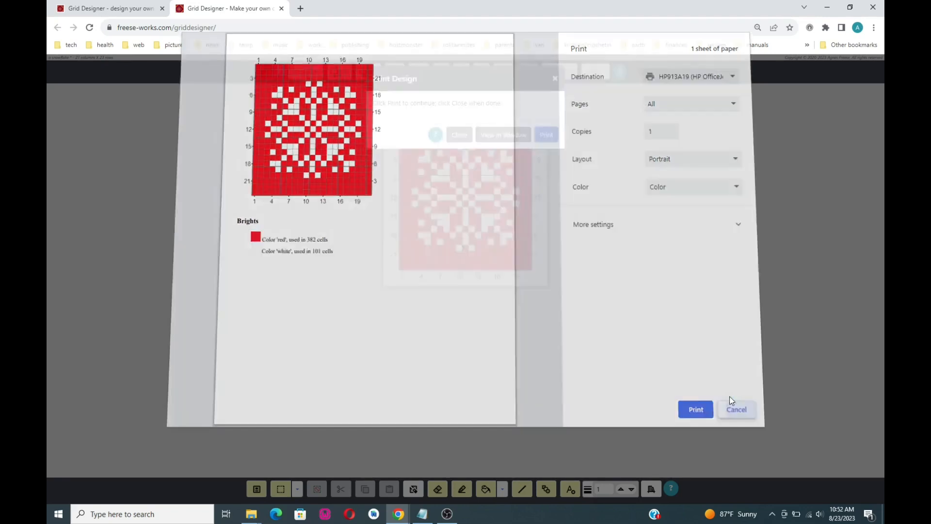
click(459, 135)
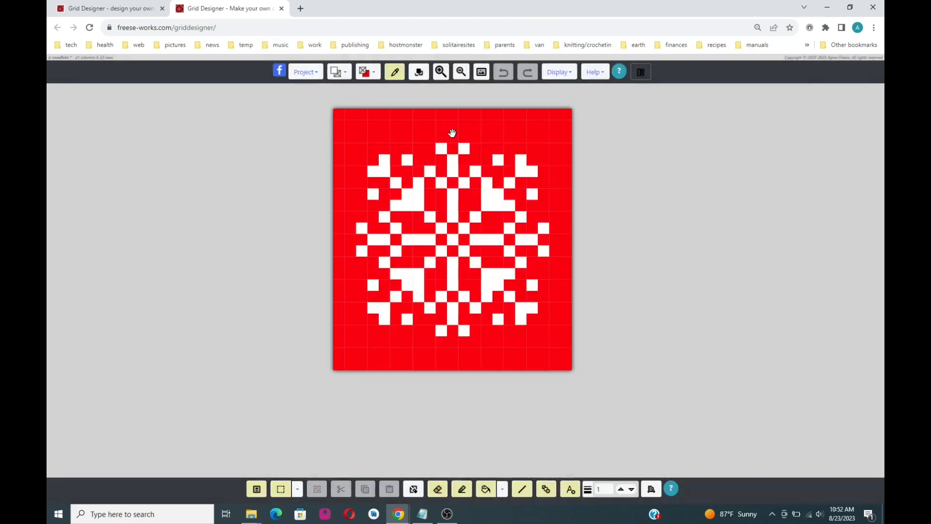
Generate a print design with rule lines every 5 cells, C2C numbering from the Bottom Right corner and large cells.
click(304, 72)
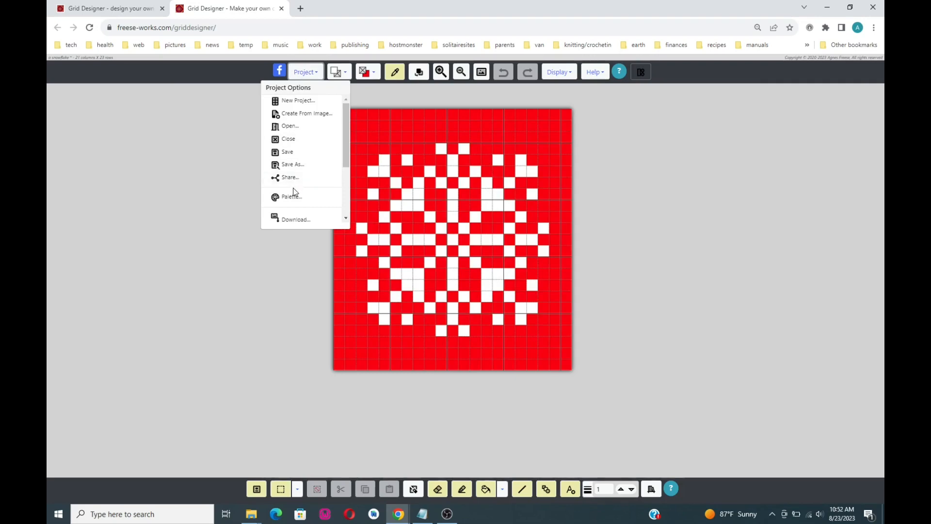
scroll(292, 158, down, 2)
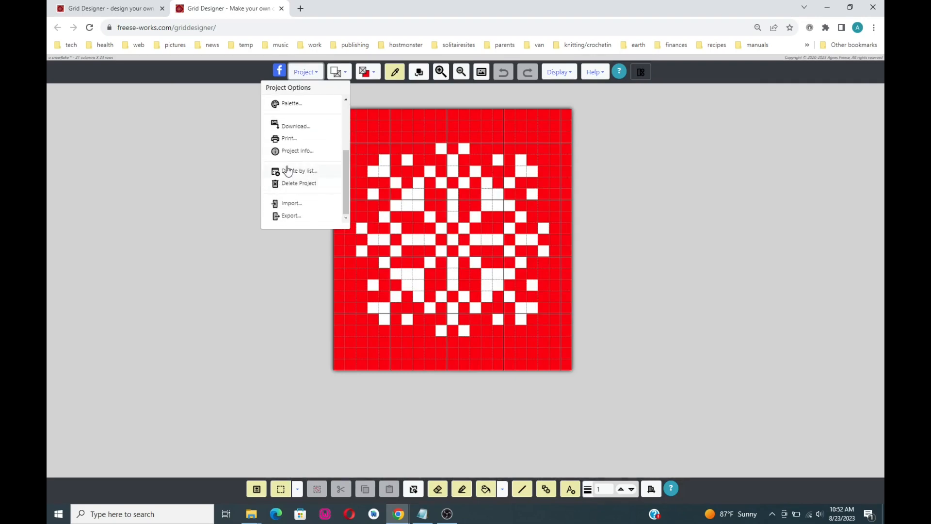
click(288, 138)
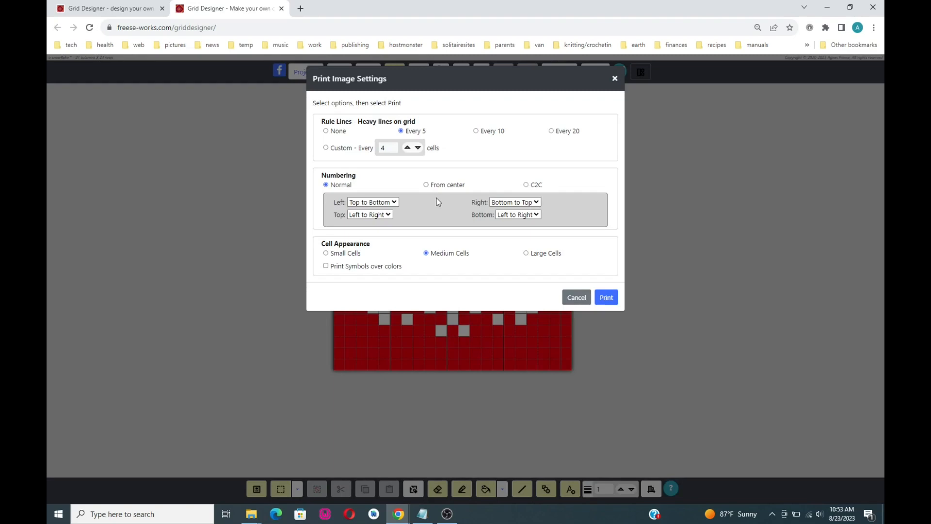
click(427, 185)
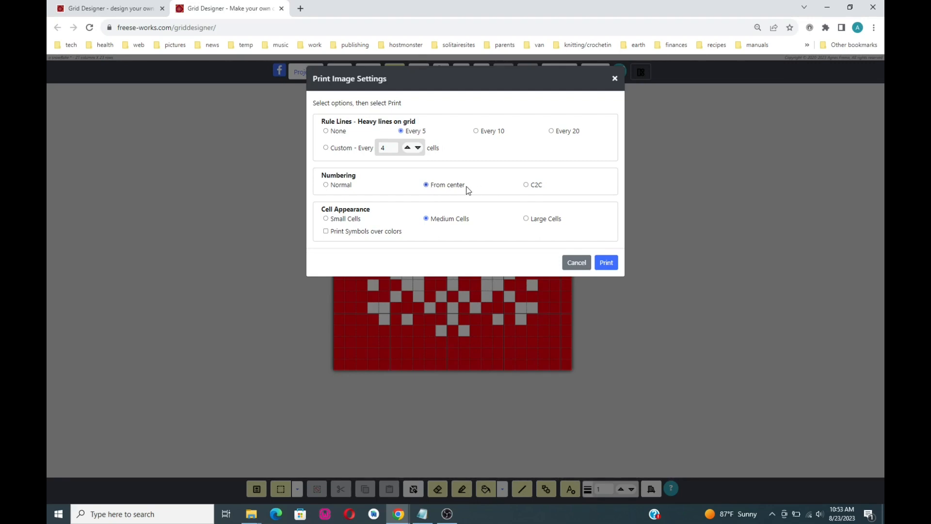
click(527, 186)
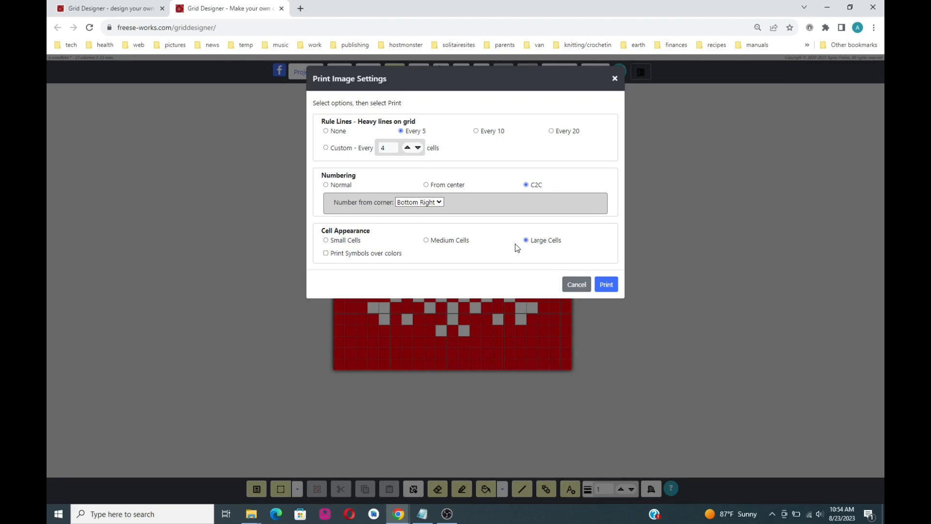
click(606, 287)
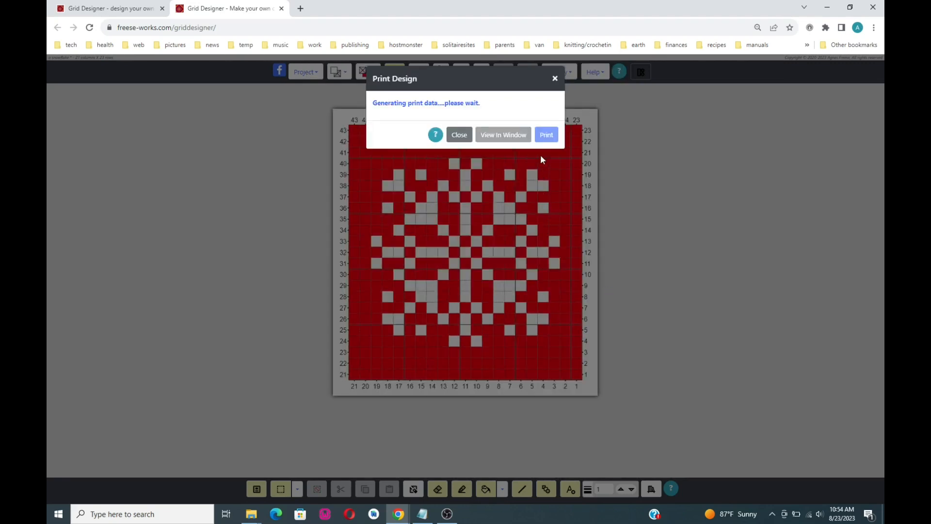
Preview the C2C-numbered chart's printed page, cancelling the print and closing the Print Design dialog when done.
click(546, 135)
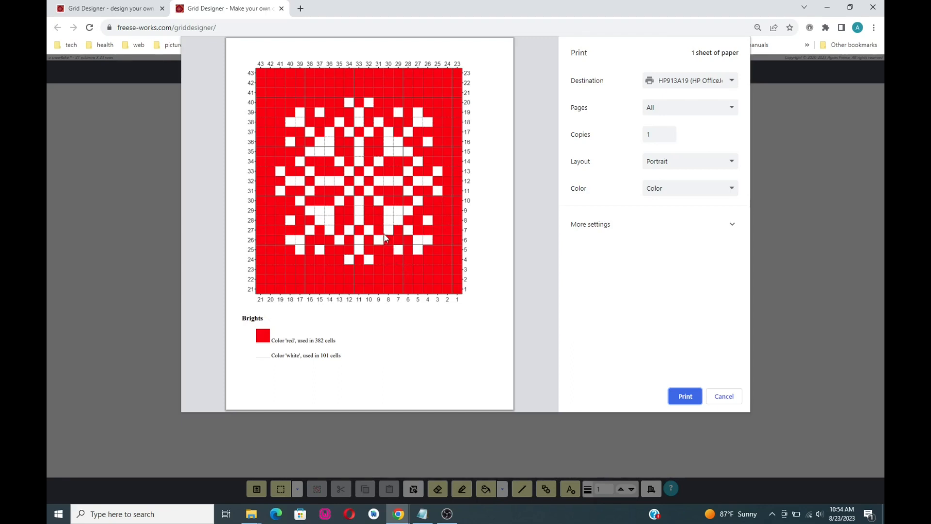
click(722, 397)
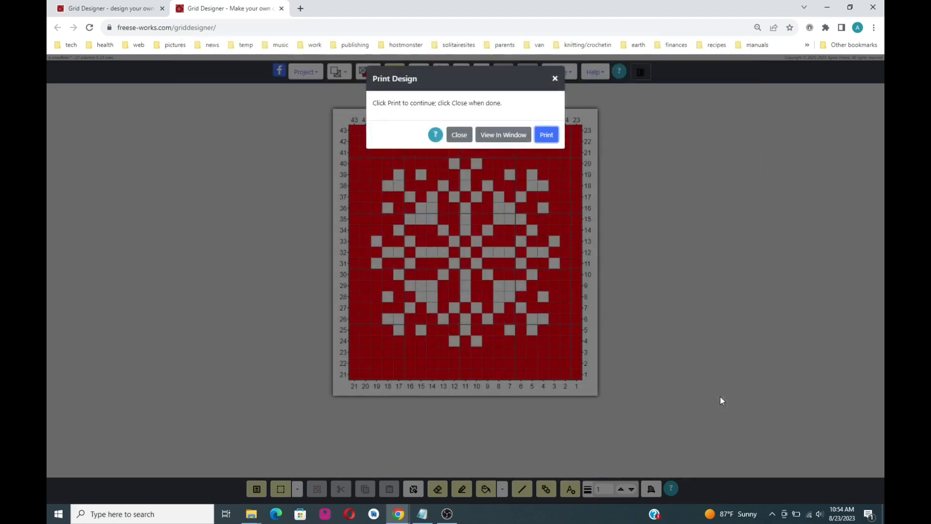
click(455, 135)
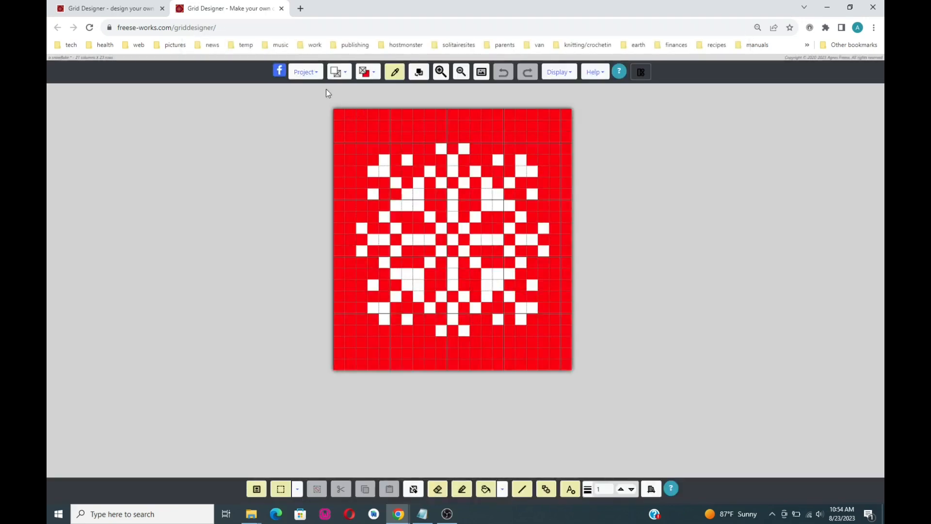
Generate a print design of the C2C chart with auto-generated symbols printed over the colors.
click(303, 71)
scroll(286, 192, down, 2)
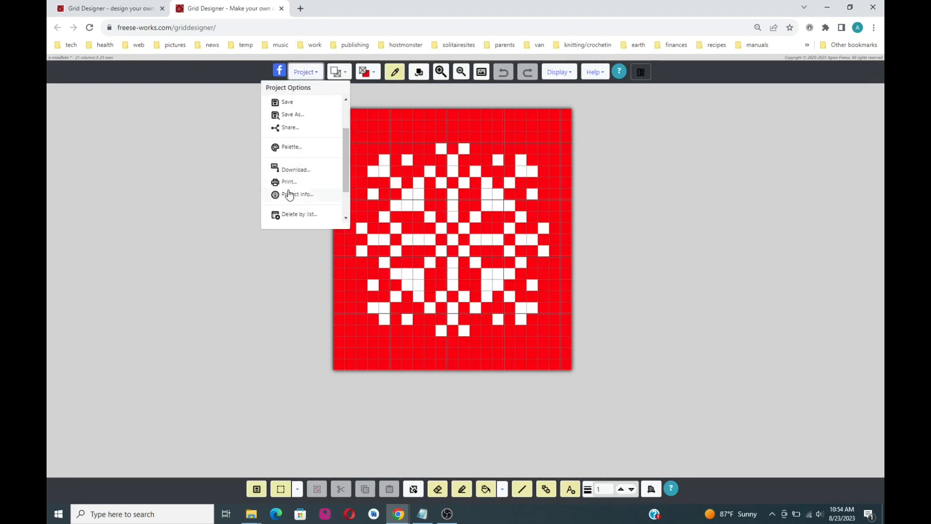
click(289, 184)
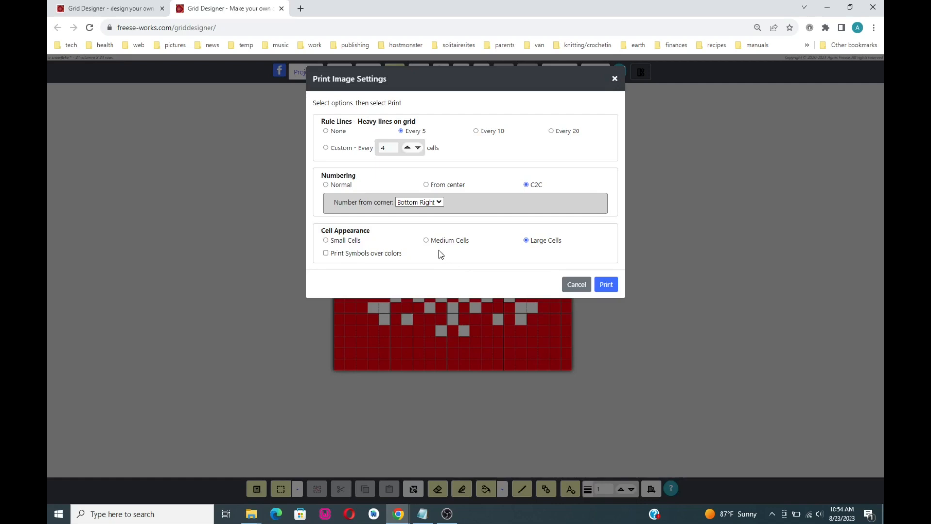
click(326, 253)
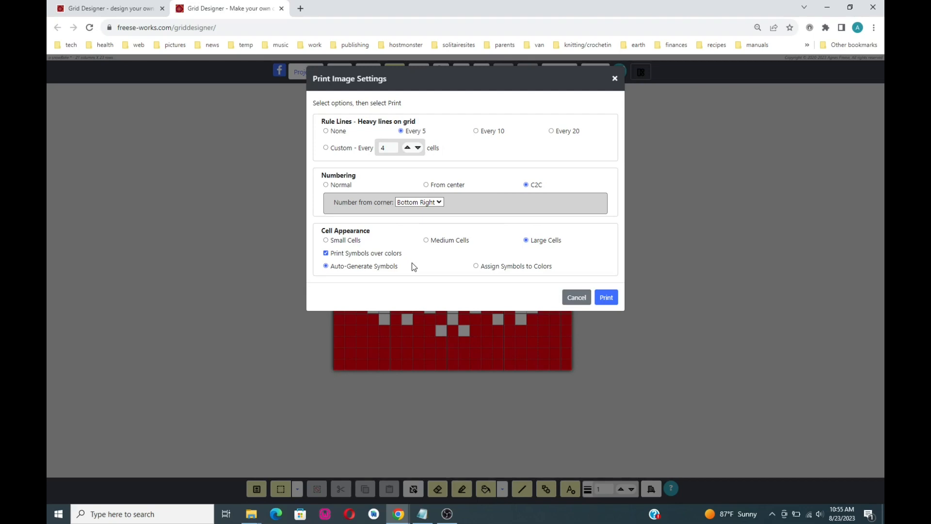
click(607, 298)
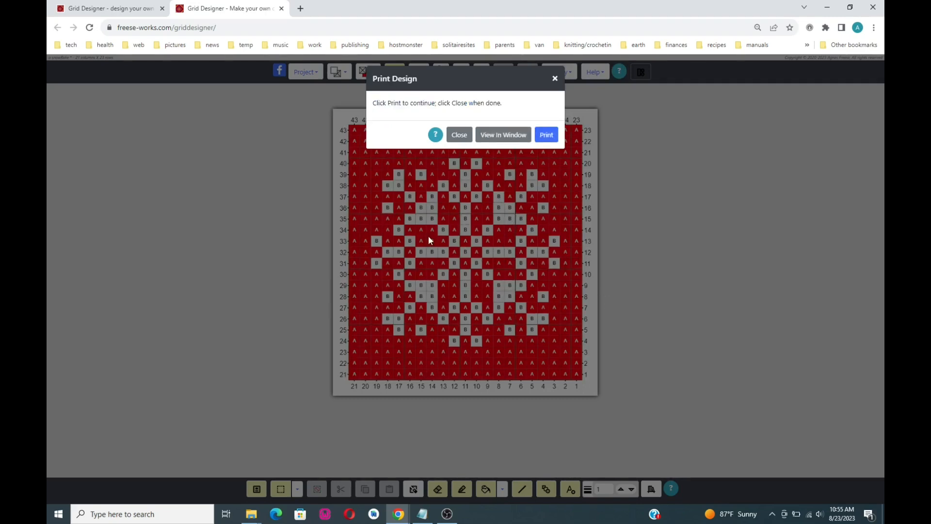
Preview the printed page with the auto-generated symbols and color legend, then cancel printing and close the Print Design dialog.
click(547, 136)
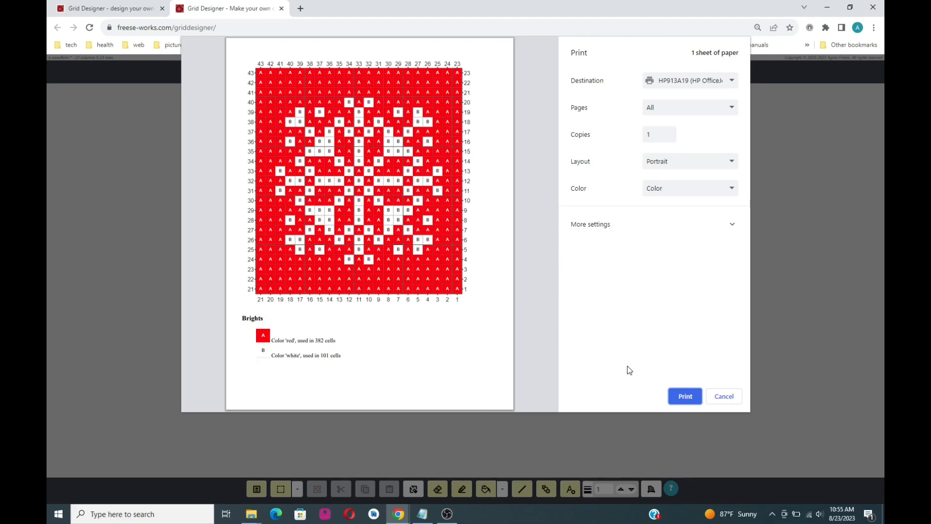
click(724, 397)
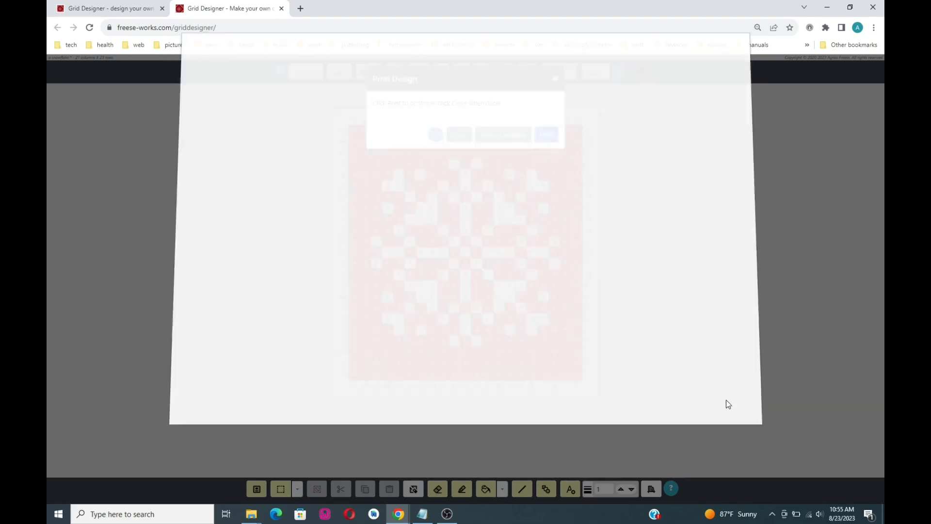
click(555, 79)
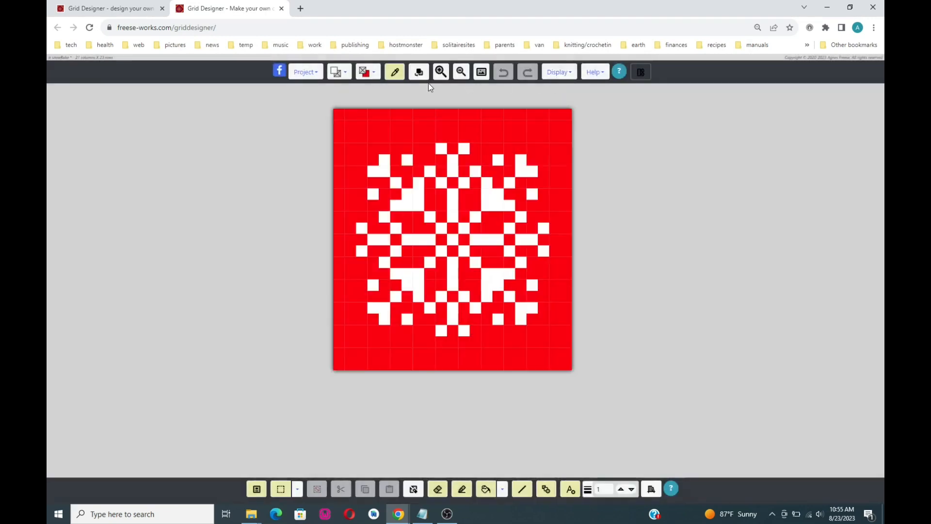
Switch the print symbols to Assign Symbols to Colors and remove the existing symbols from white and red.
click(305, 72)
scroll(282, 177, down, 3)
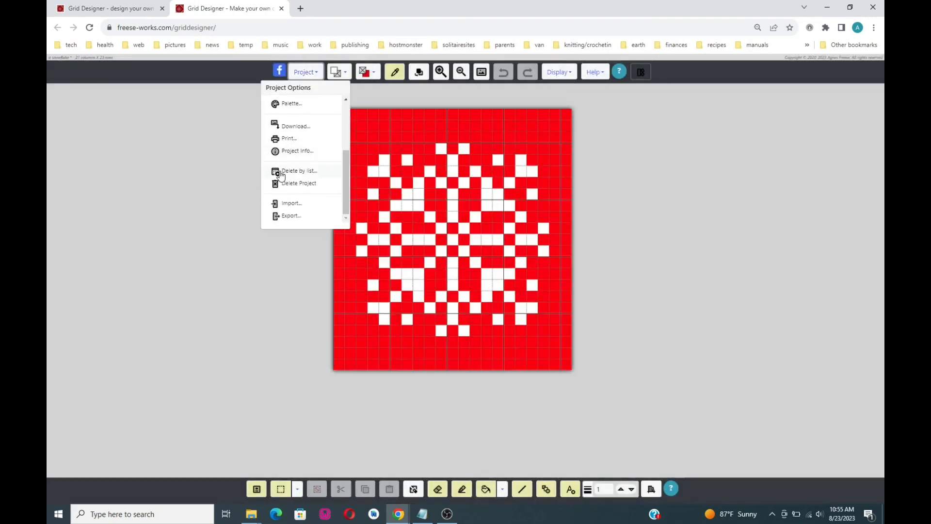
click(289, 143)
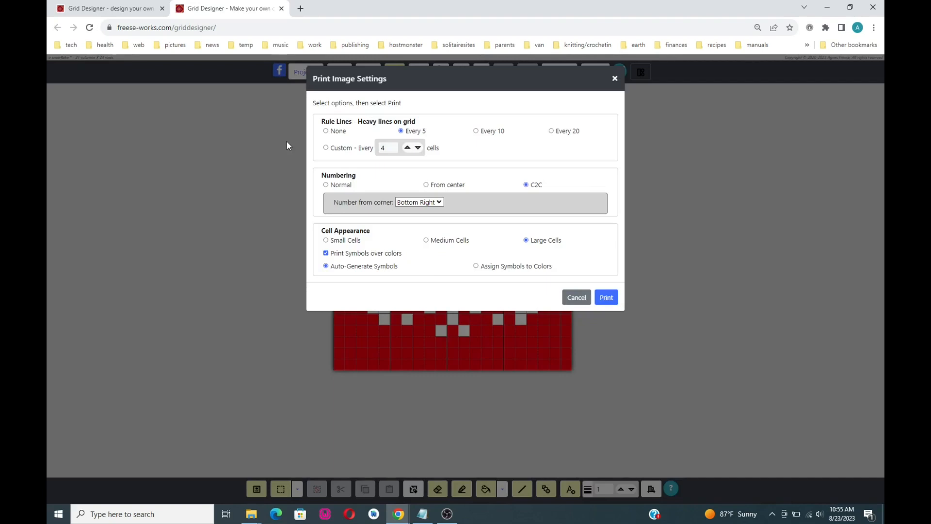
click(475, 266)
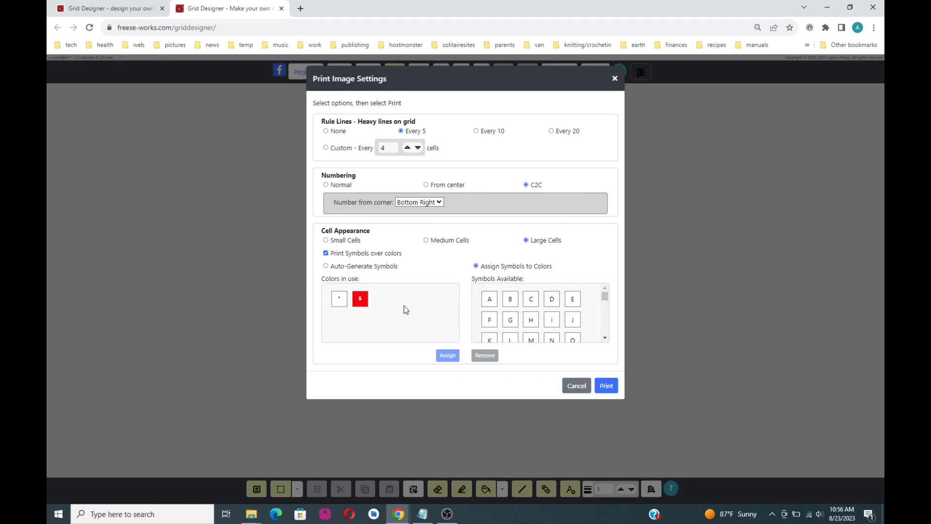
click(339, 301)
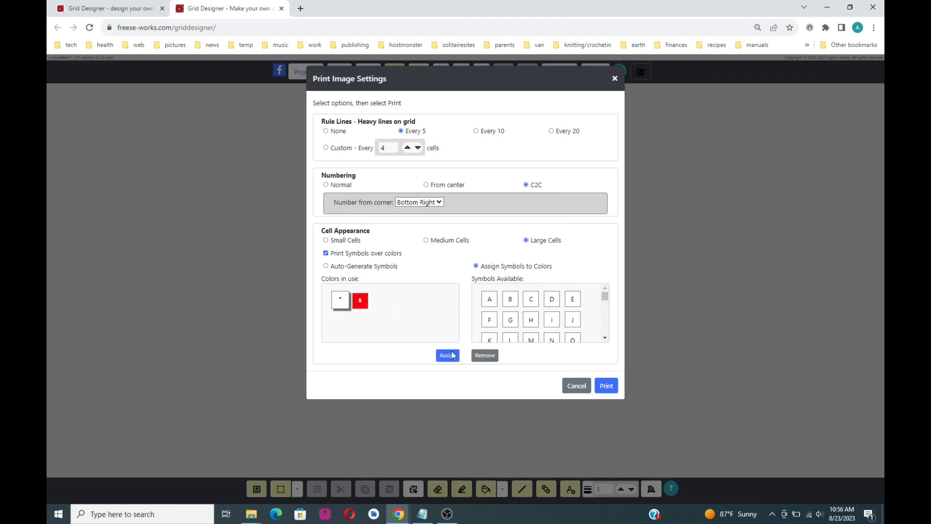
click(485, 355)
click(490, 355)
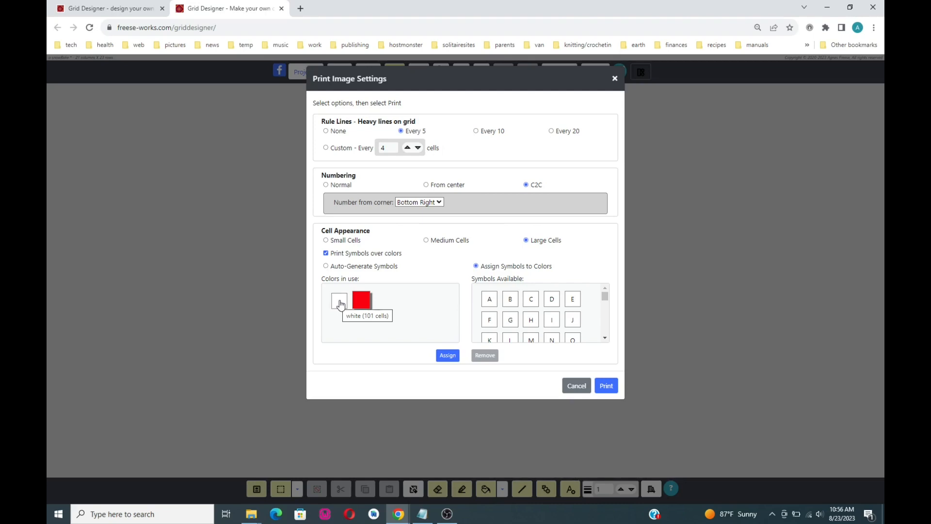
Assign the symbol W to the white color.
click(341, 303)
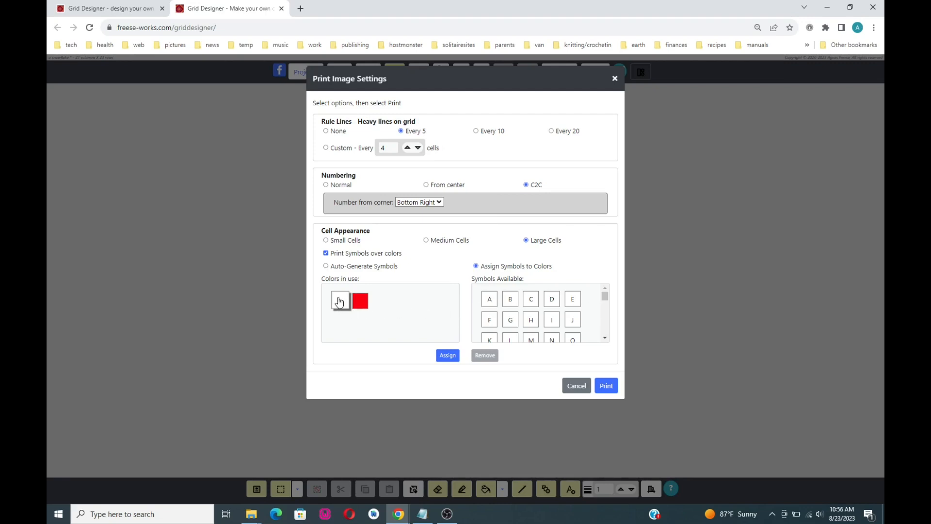
drag(607, 298, 605, 300)
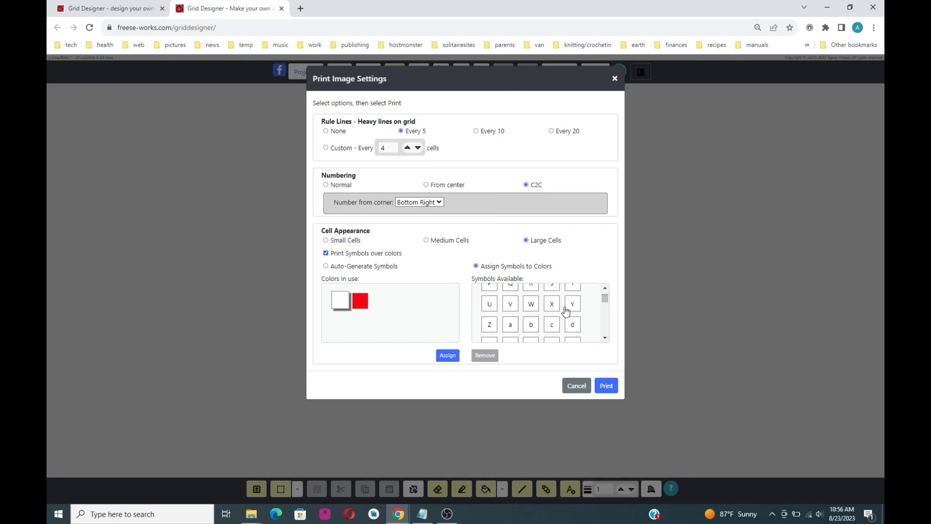
click(530, 306)
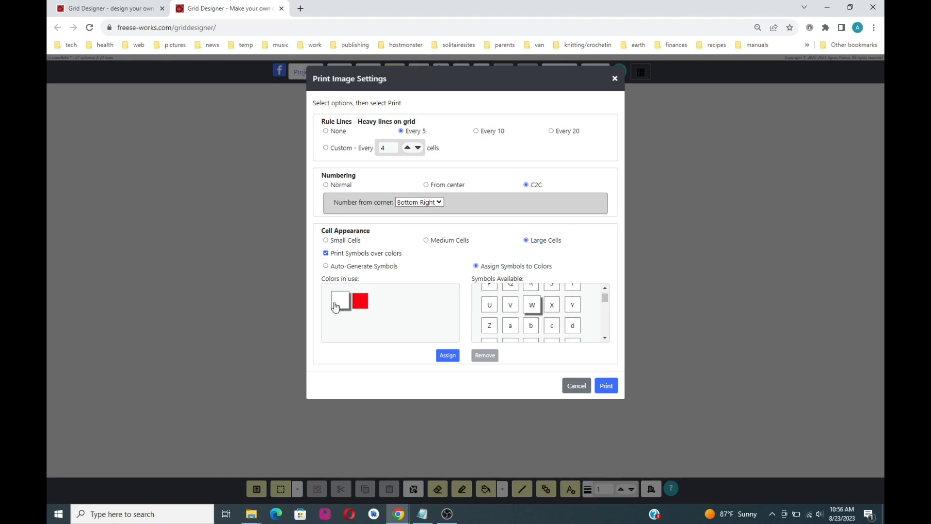
click(445, 357)
Assign the symbol R to the red color.
click(359, 301)
click(604, 288)
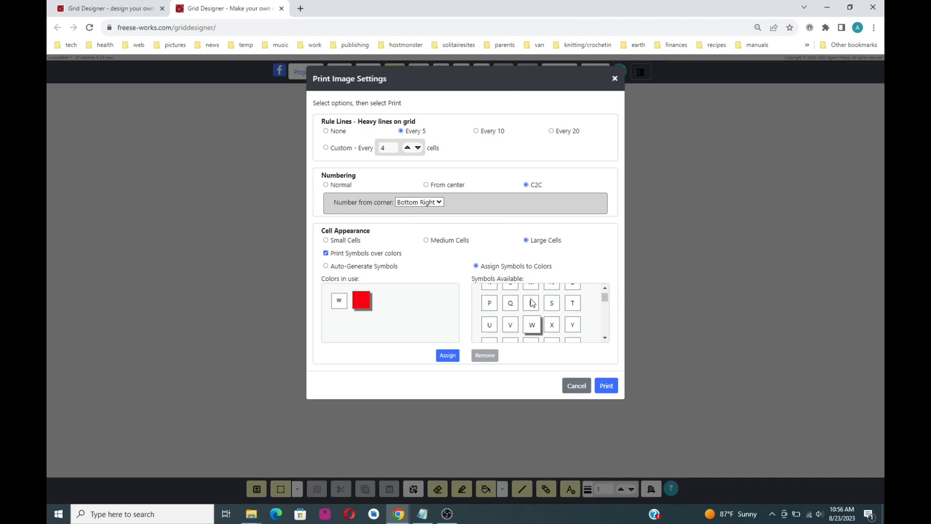
click(528, 306)
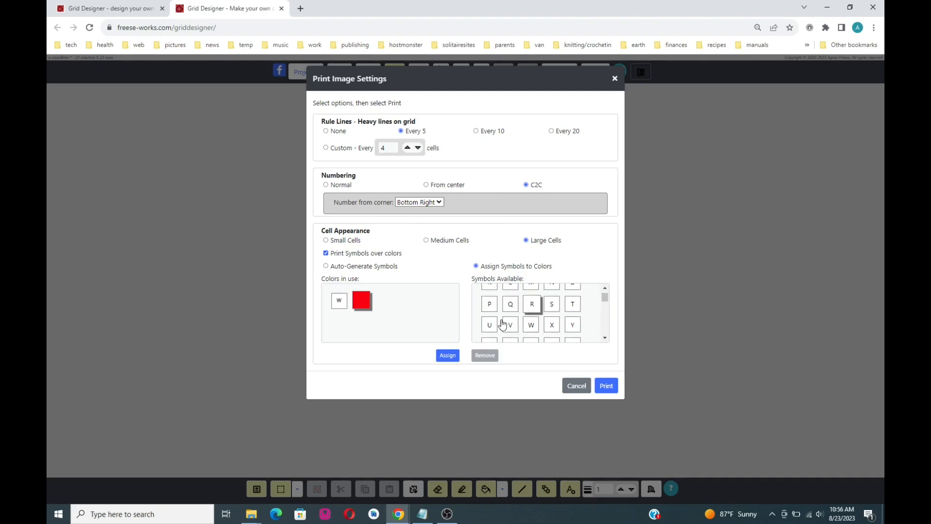
click(443, 357)
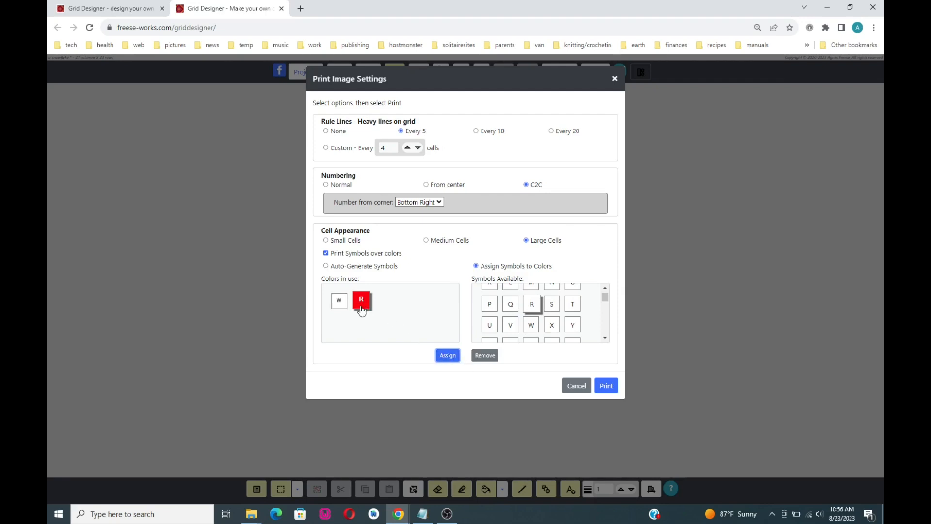
Remove the W symbol from the white color and assign W to it again.
click(338, 307)
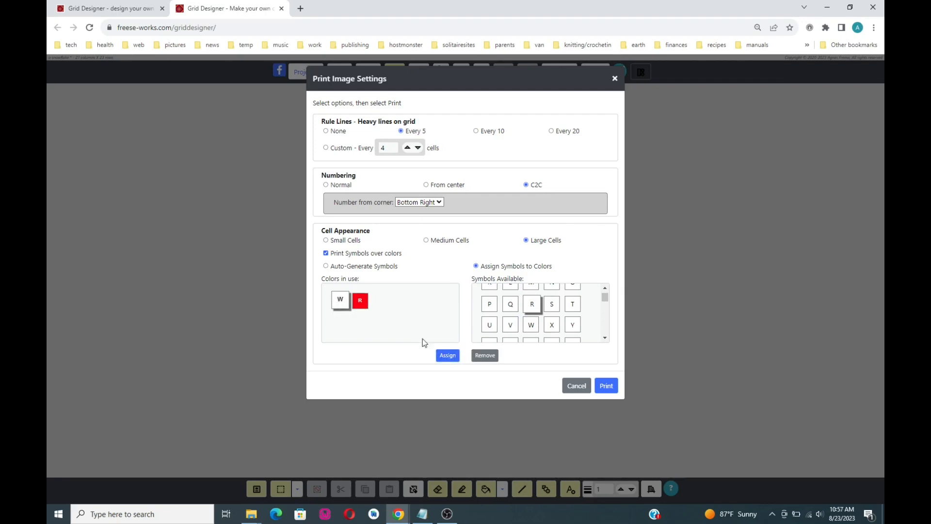
click(486, 357)
click(532, 325)
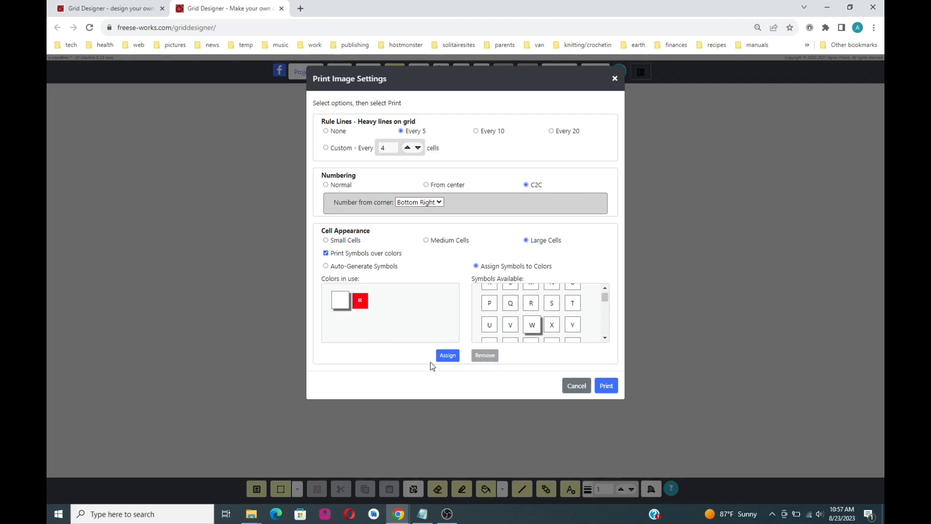
click(445, 358)
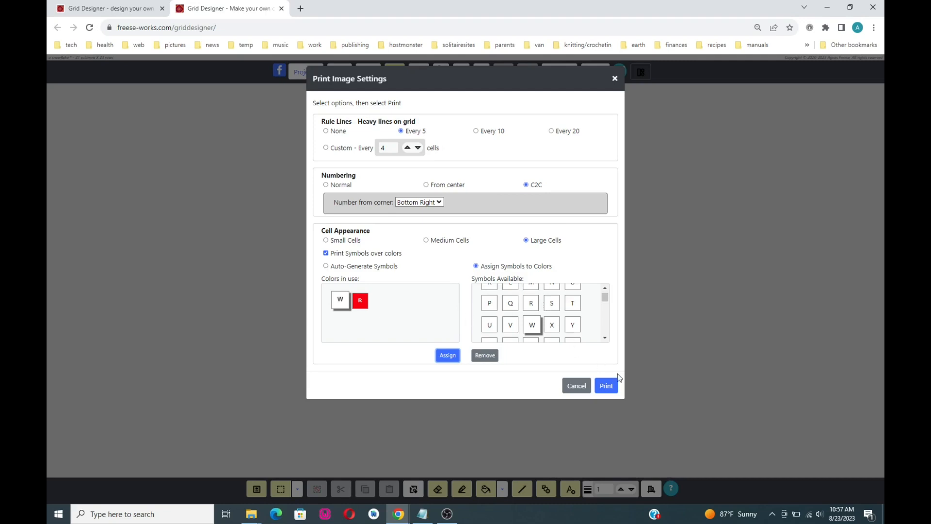
Generate the print design with the assigned symbols and preview its printed page, dismissing both print dialogs when done.
click(607, 387)
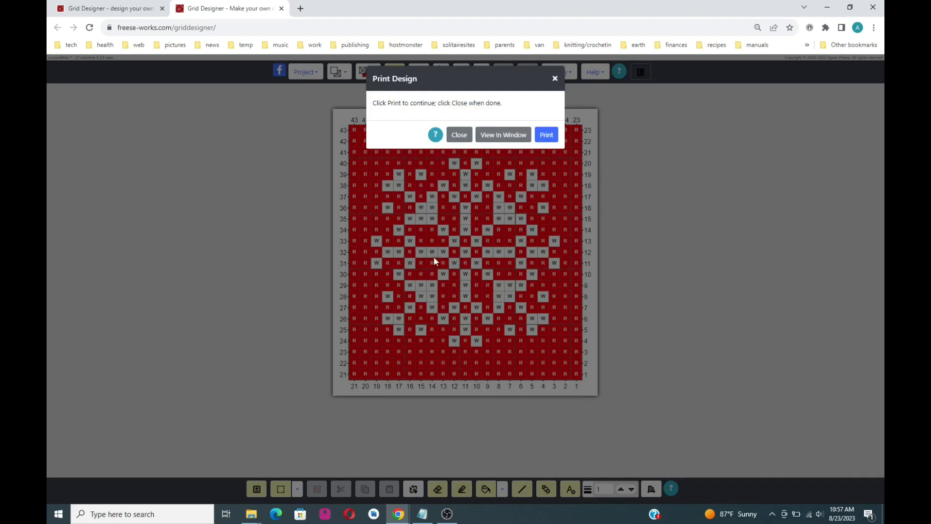
click(548, 135)
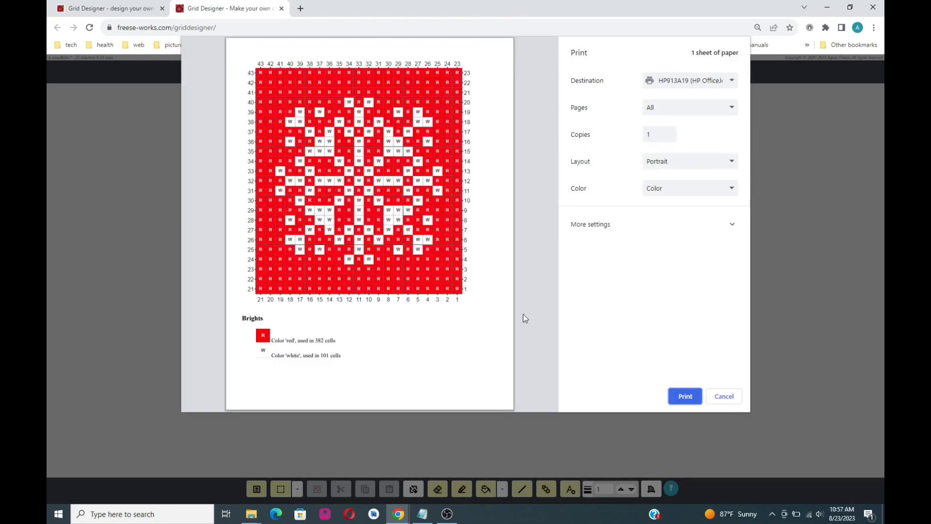
click(724, 397)
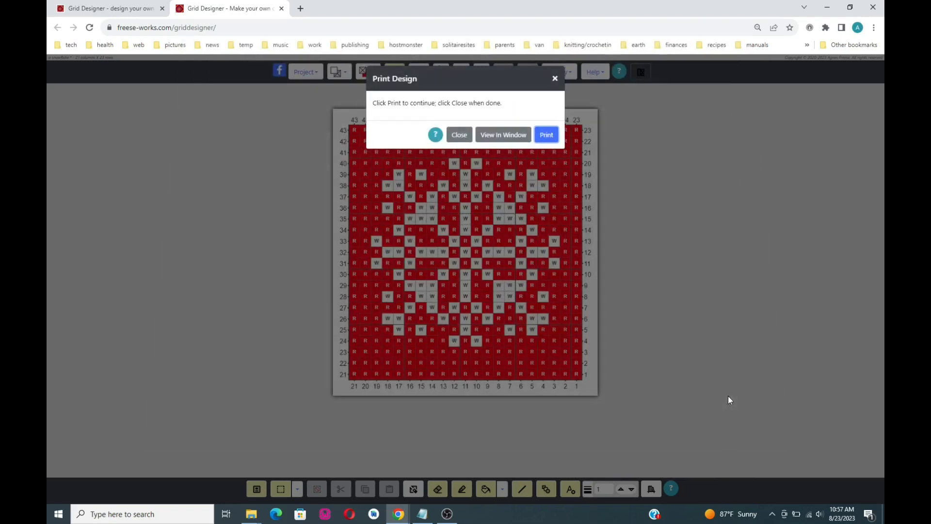
click(555, 79)
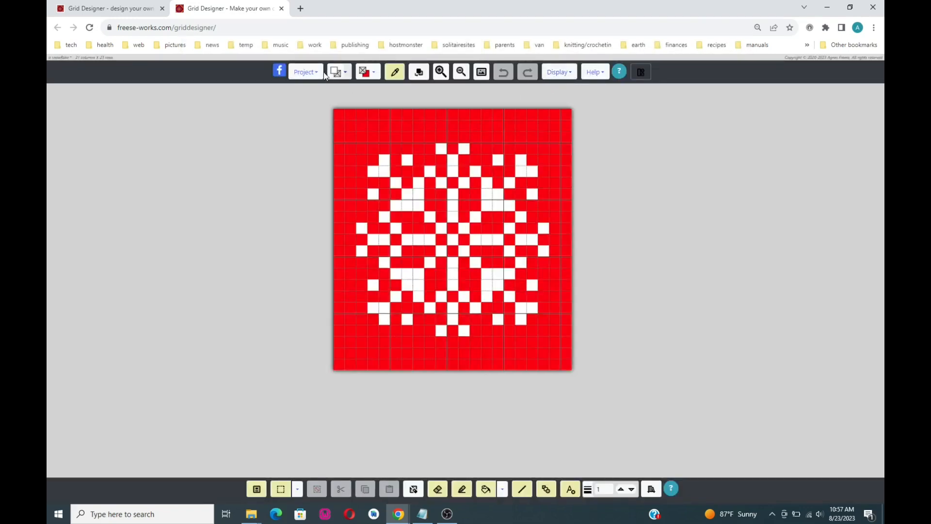
Open the saved "christmas tree (140 x 188)" project, discarding the unsaved changes to the snowflake.
click(298, 75)
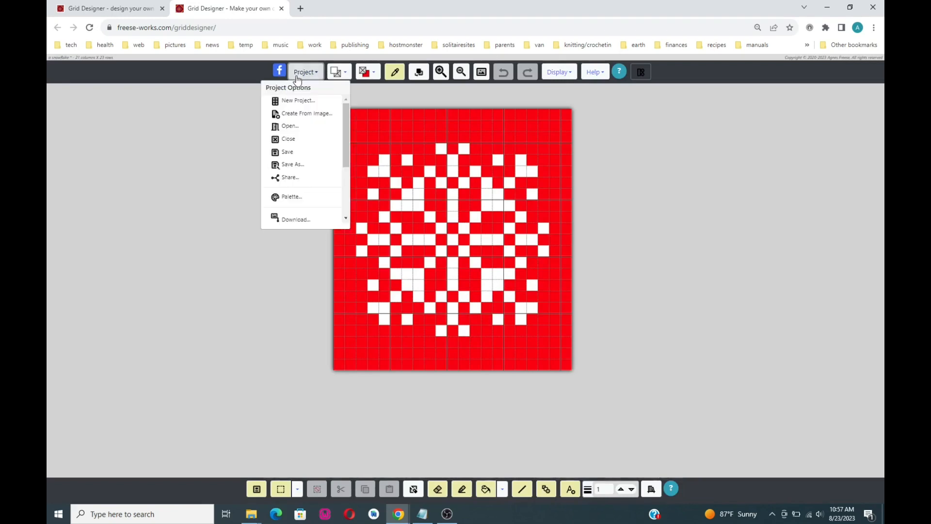
click(291, 127)
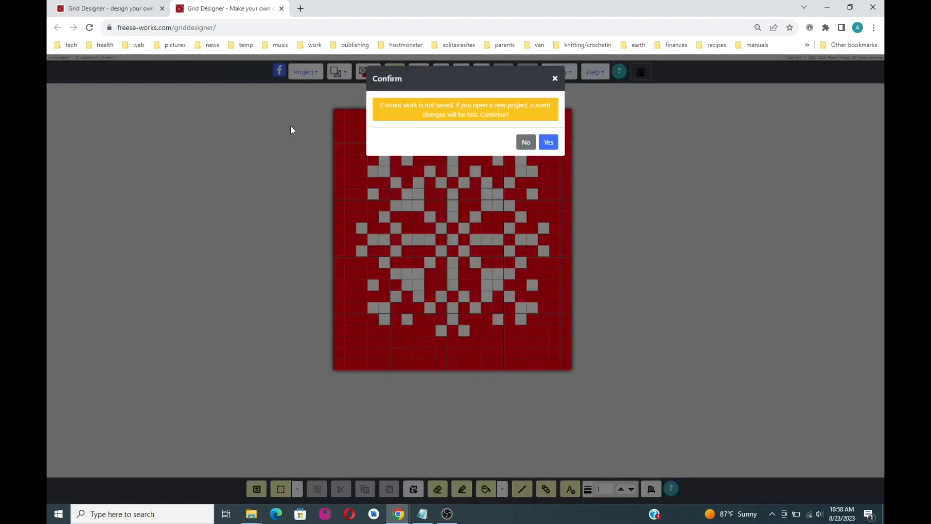
click(547, 143)
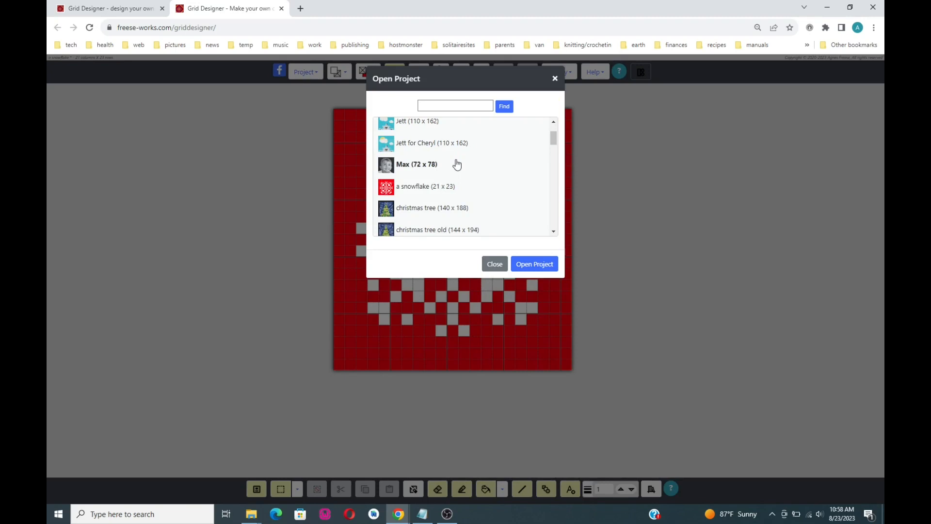
click(430, 209)
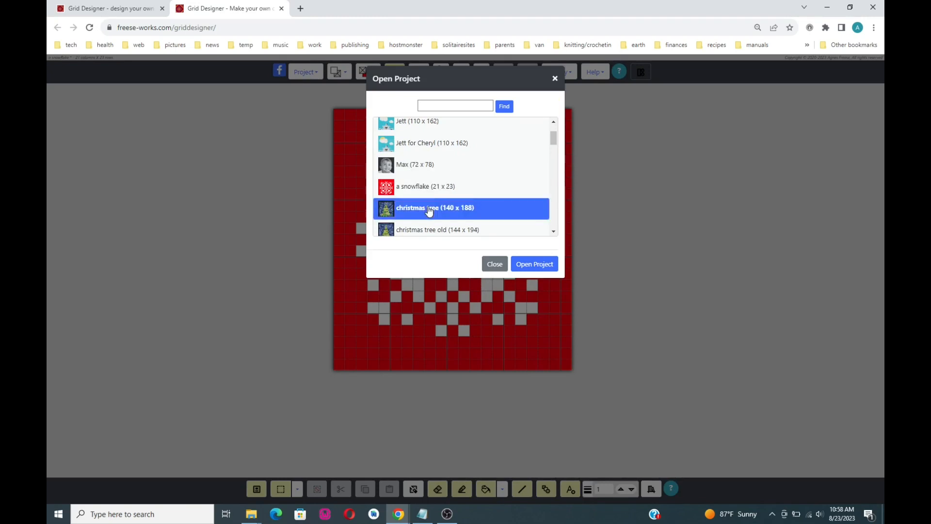
click(533, 264)
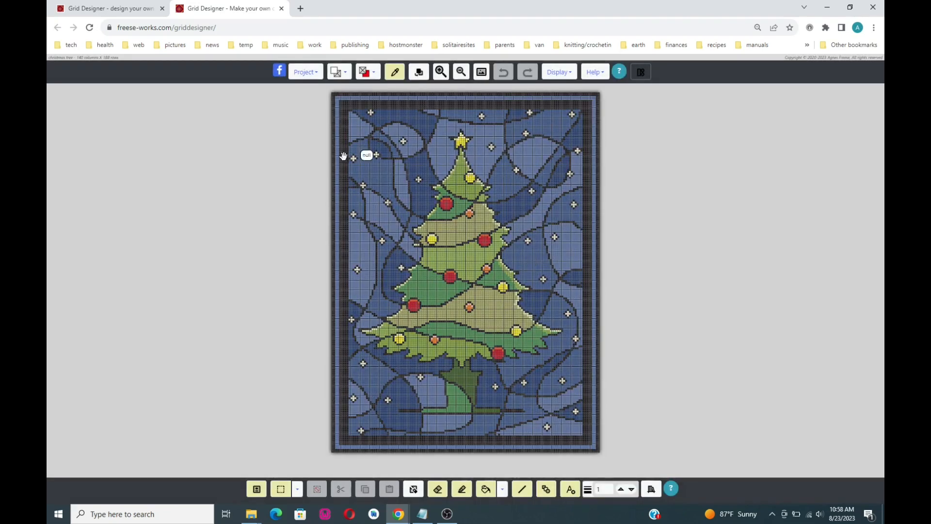
Generate the print design of the Christmas tree chart with the current print settings and bring up its print preview.
click(302, 73)
scroll(287, 176, down, 1)
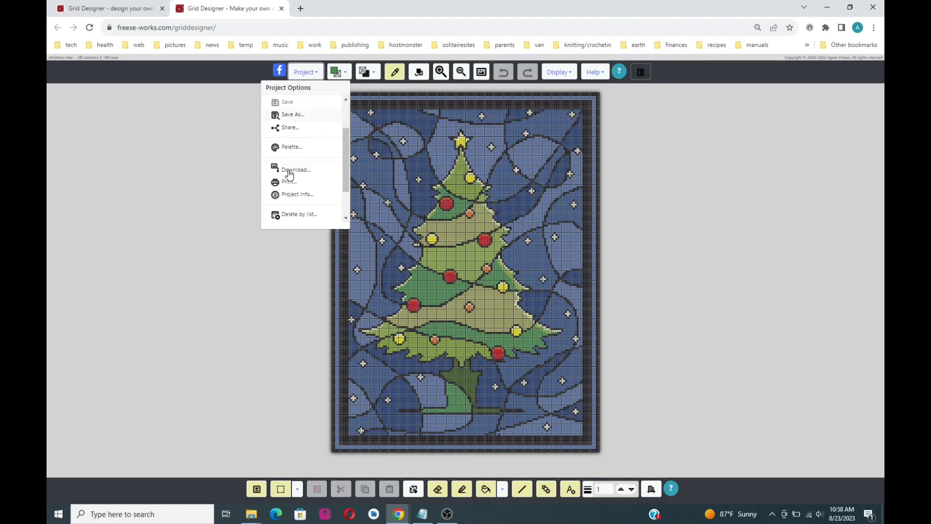
click(288, 181)
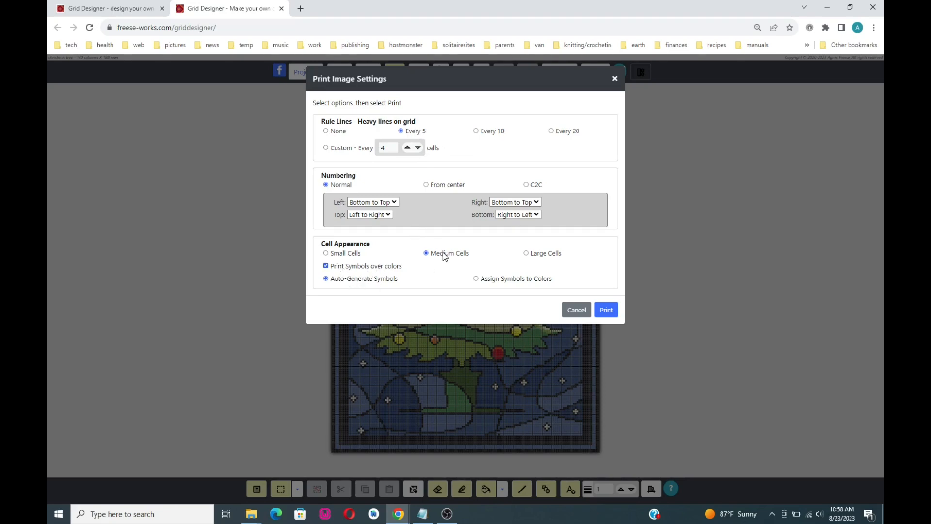
click(606, 310)
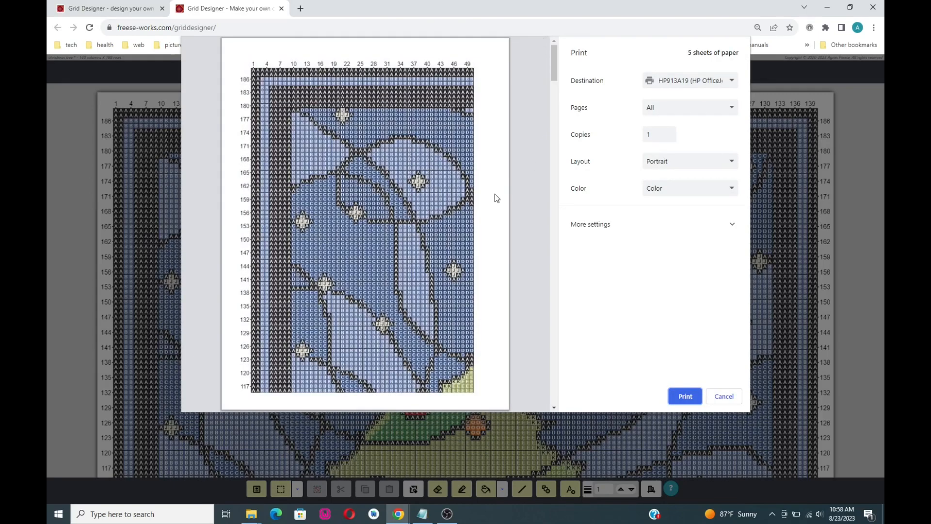
Examine how the Christmas tree chart is split across the preview pages, from the first page through to the yarn color legend.
scroll(495, 193, down, 3)
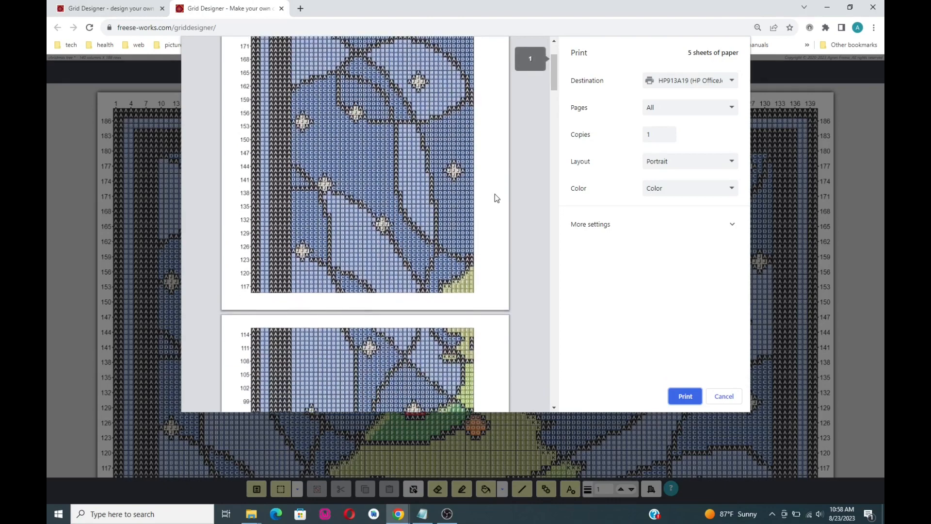
scroll(494, 194, up, 3)
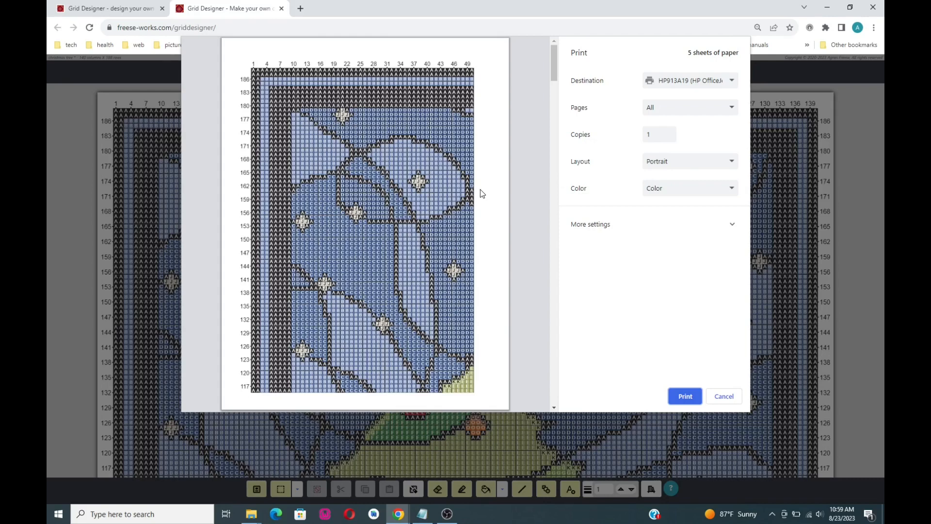
scroll(484, 192, down, 3)
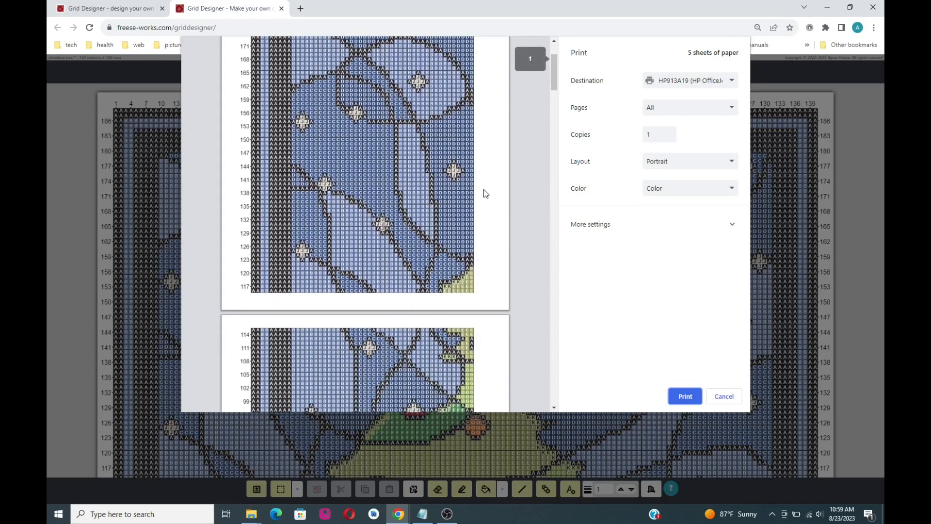
scroll(484, 193, down, 8)
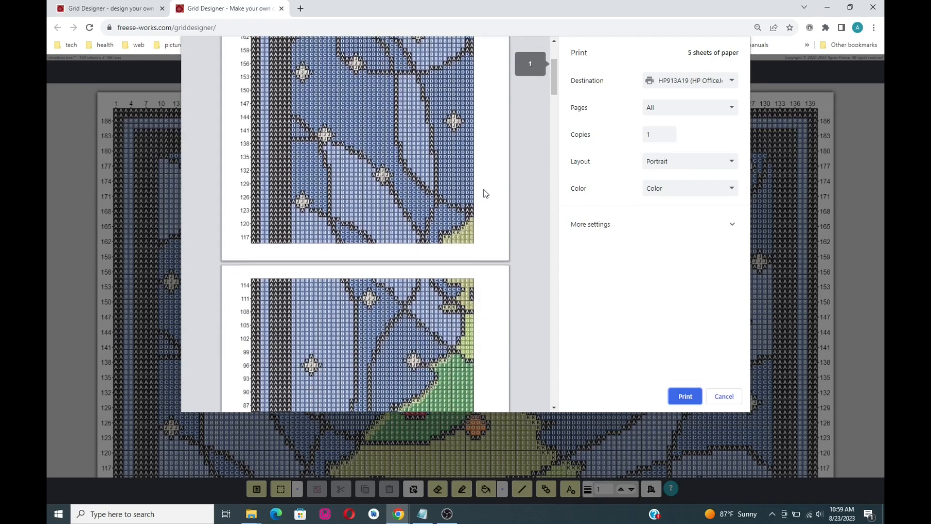
scroll(486, 193, down, 10)
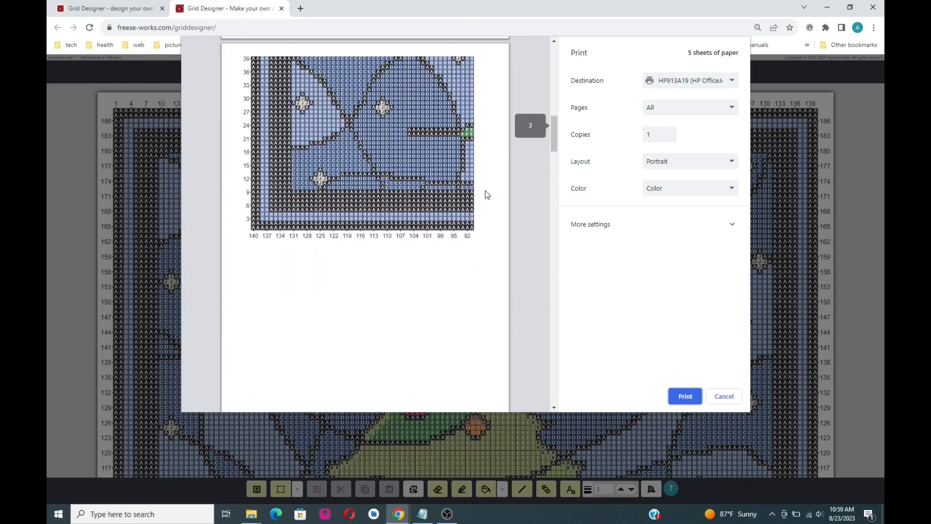
scroll(485, 190, up, 4)
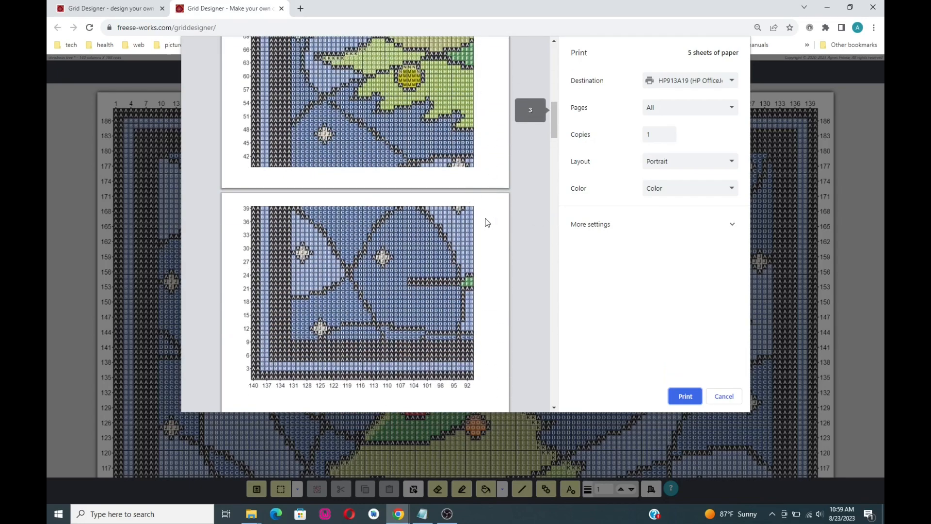
scroll(485, 220, down, 11)
scroll(487, 222, down, 3)
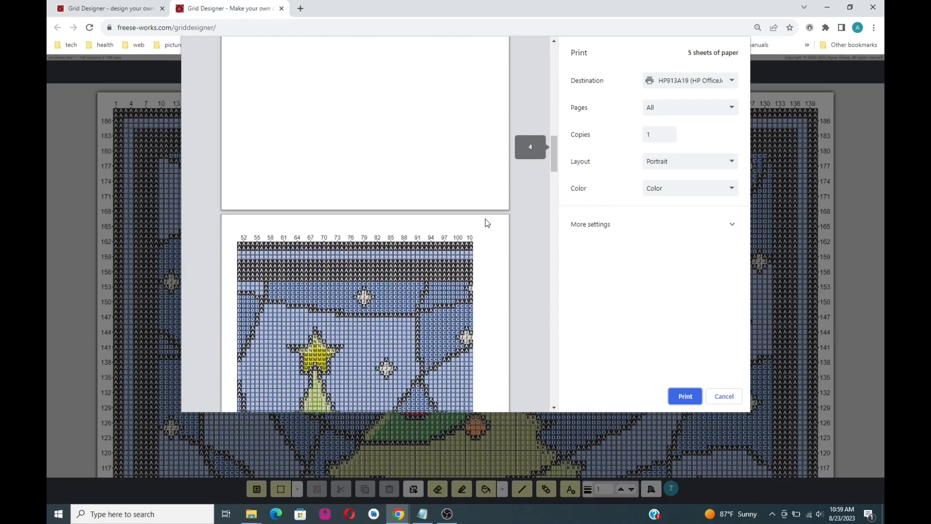
scroll(487, 223, up, 20)
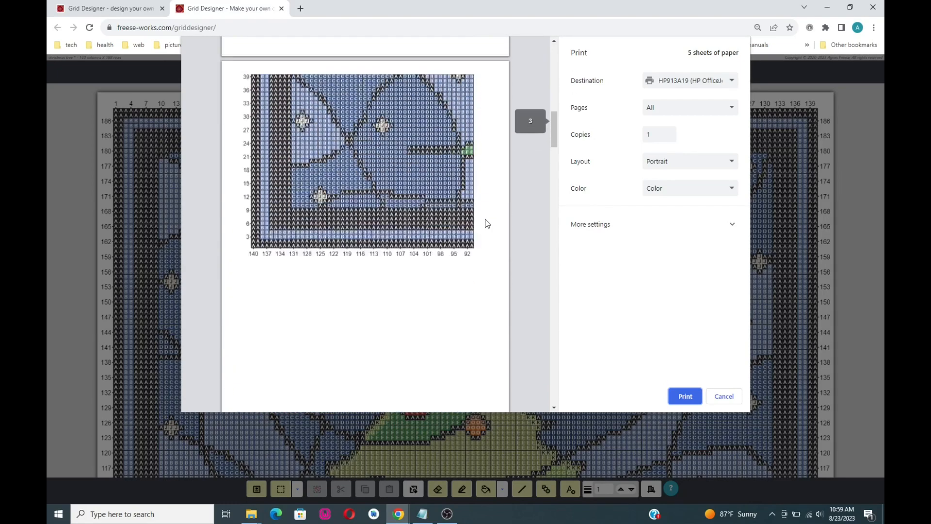
scroll(486, 223, down, 14)
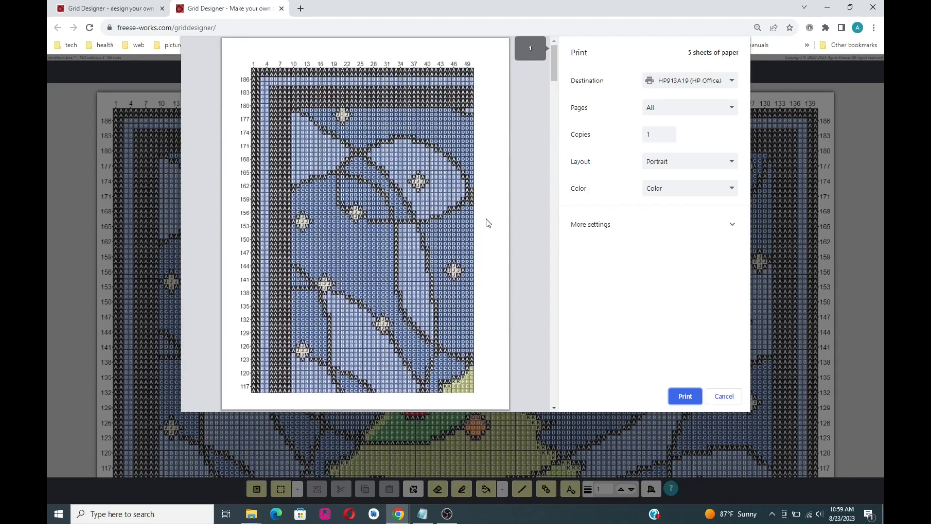
scroll(487, 223, down, 20)
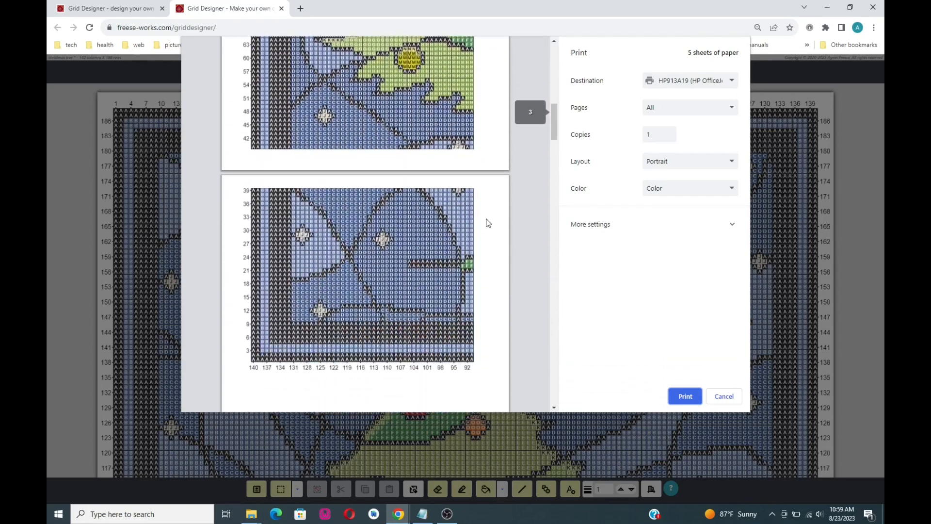
scroll(488, 223, down, 20)
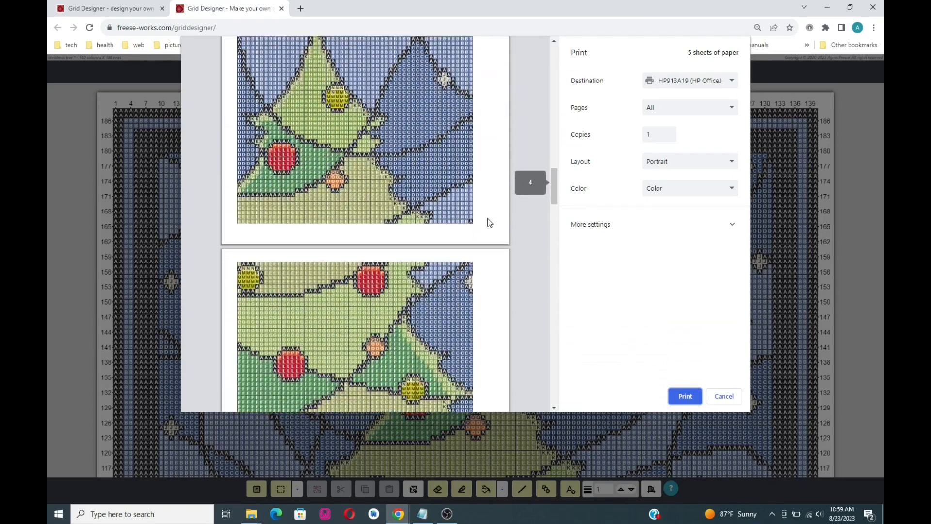
scroll(488, 222, down, 20)
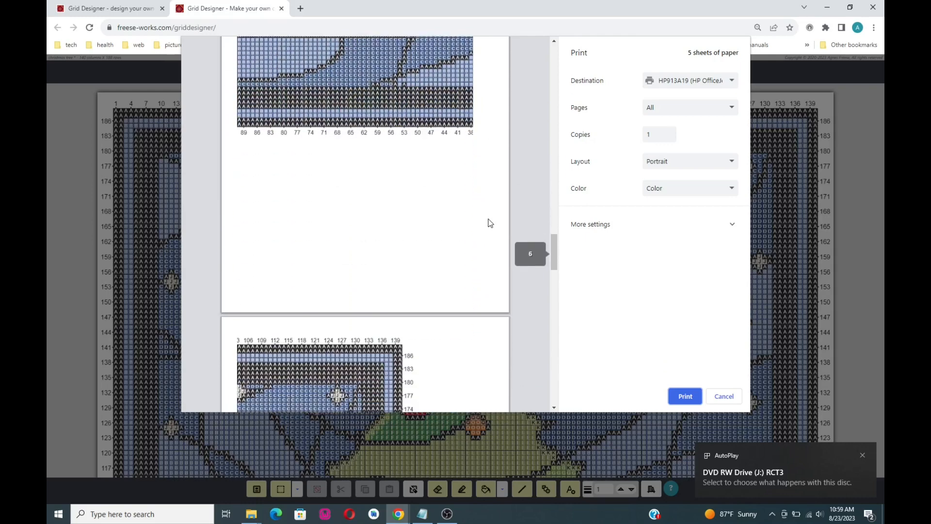
scroll(488, 223, down, 15)
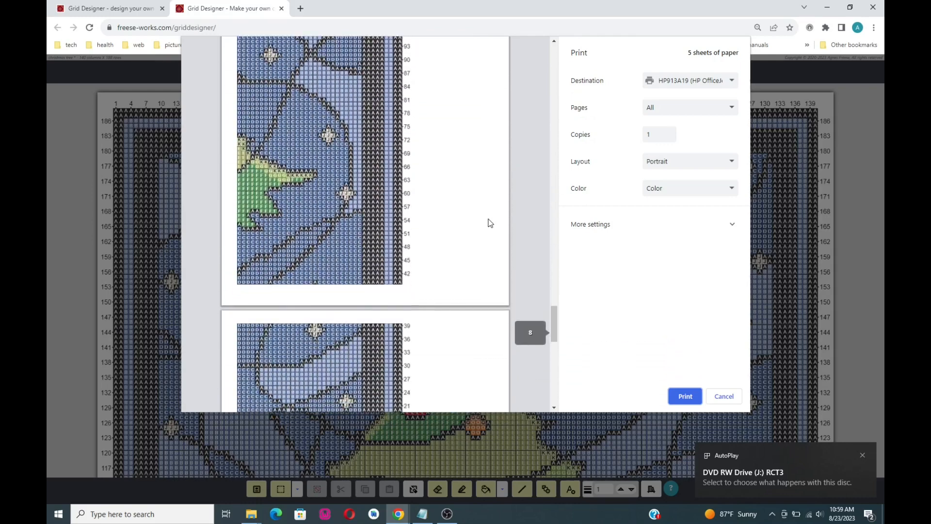
scroll(489, 223, down, 1)
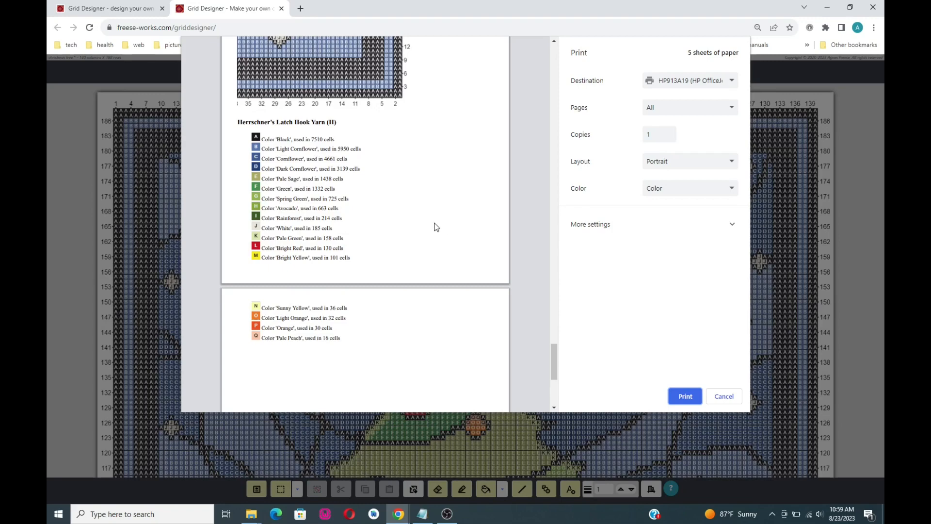
Review the rest of the color legend and the chart pages back to the treetop, dismissing both print dialogs when done.
scroll(436, 227, down, 4)
scroll(435, 227, up, 6)
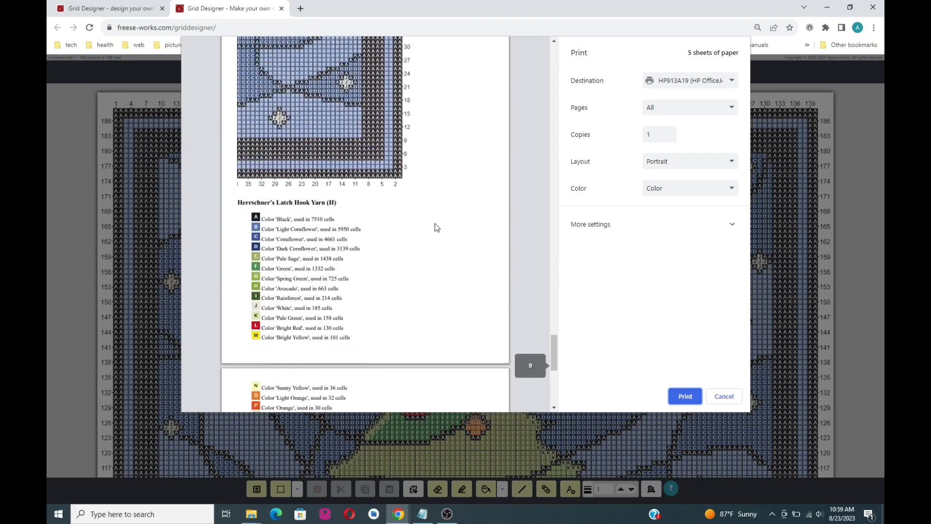
scroll(437, 227, up, 8)
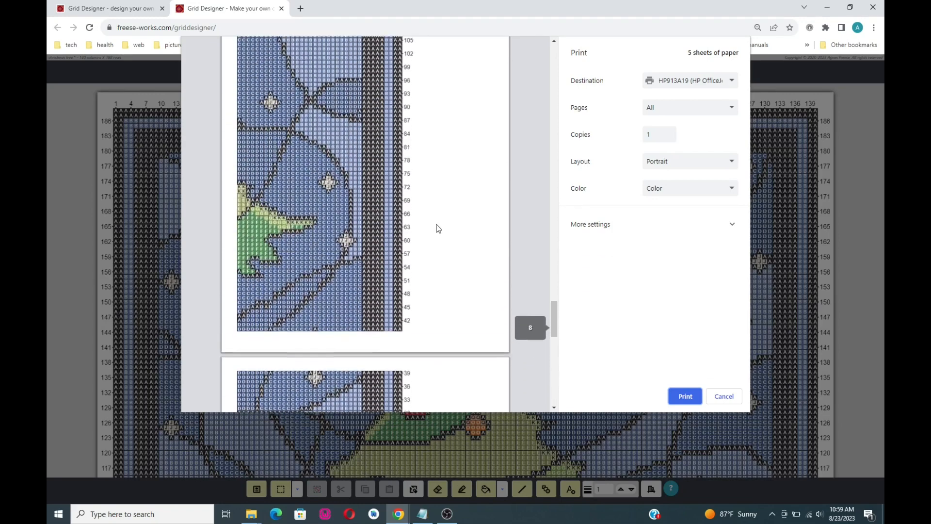
scroll(437, 228, up, 5)
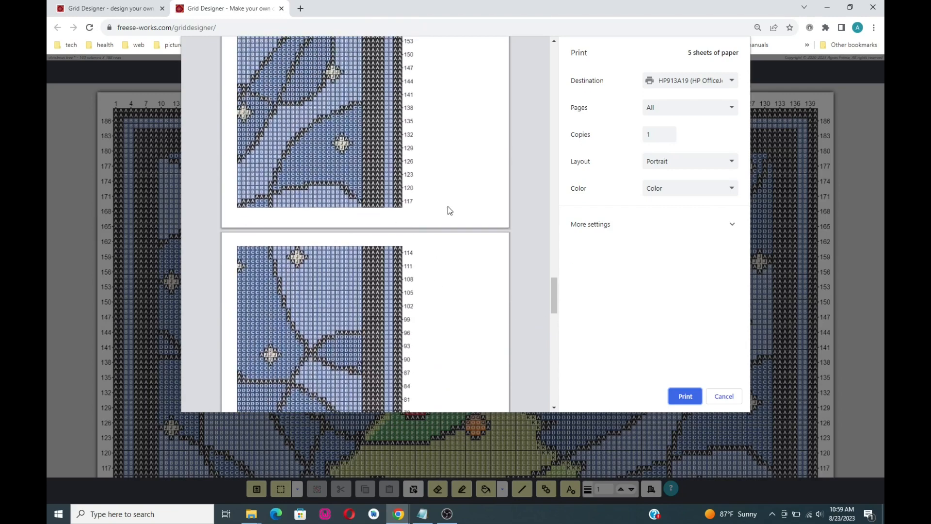
scroll(447, 217, up, 4)
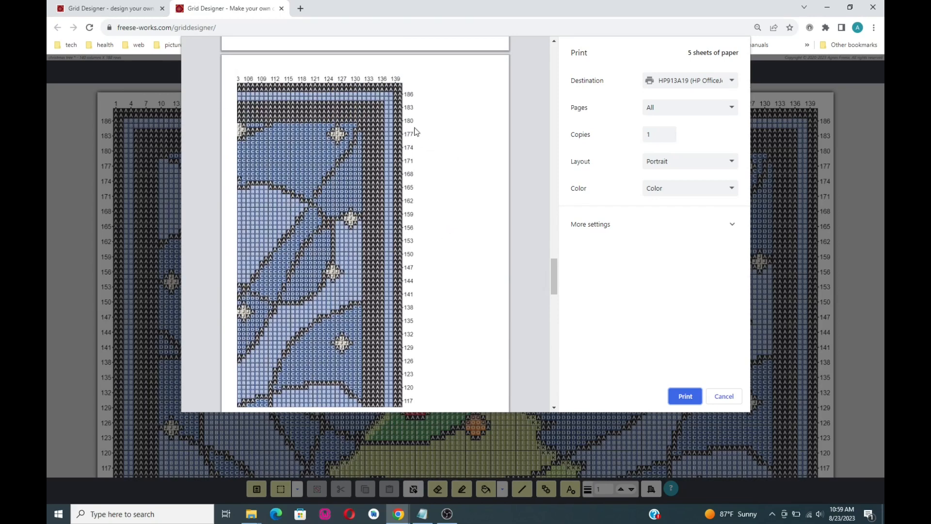
scroll(433, 150, up, 6)
scroll(432, 152, up, 6)
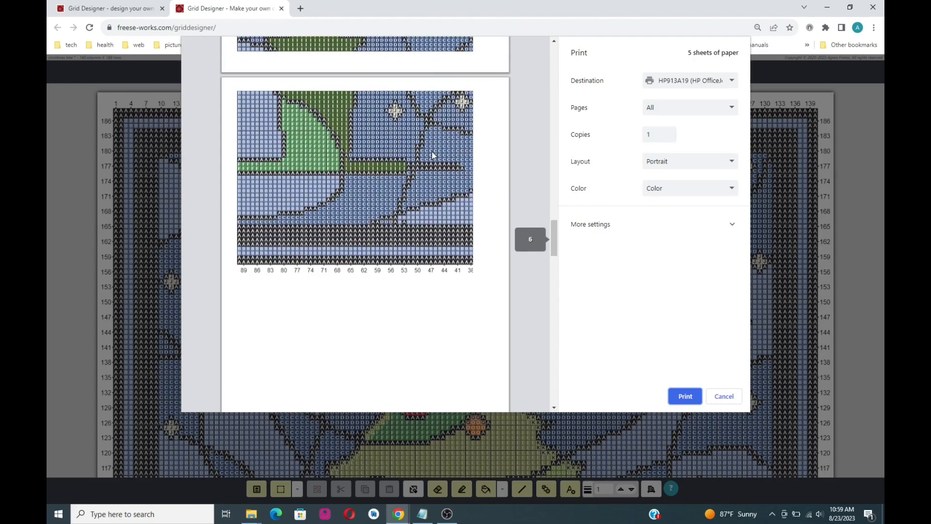
scroll(432, 153, up, 4)
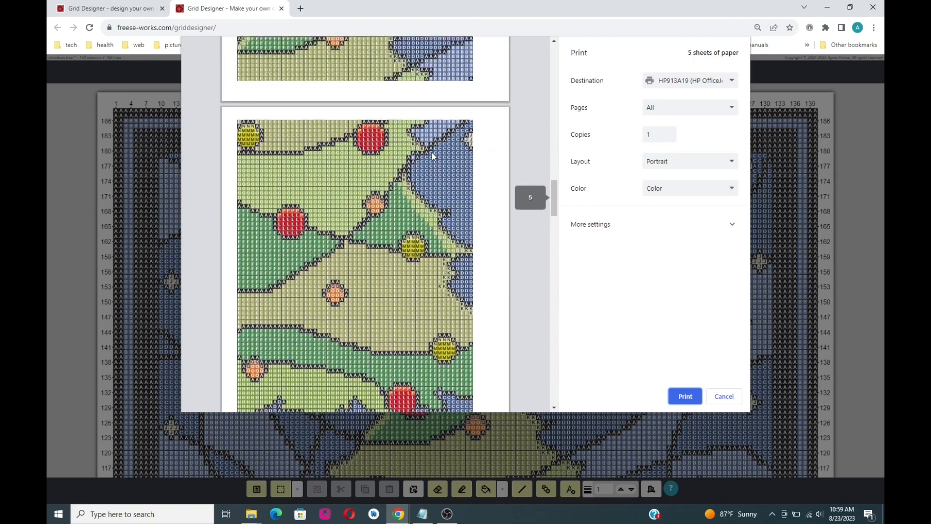
scroll(431, 152, up, 5)
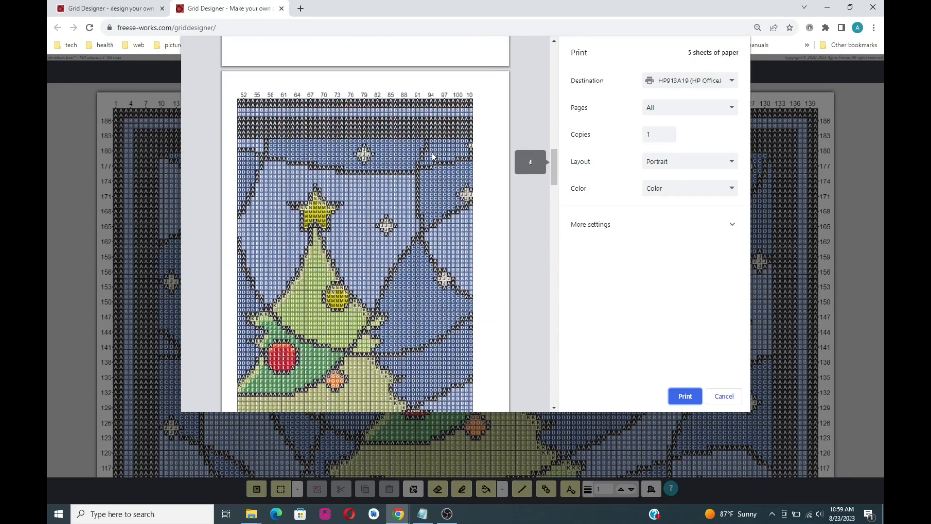
scroll(432, 154, up, 4)
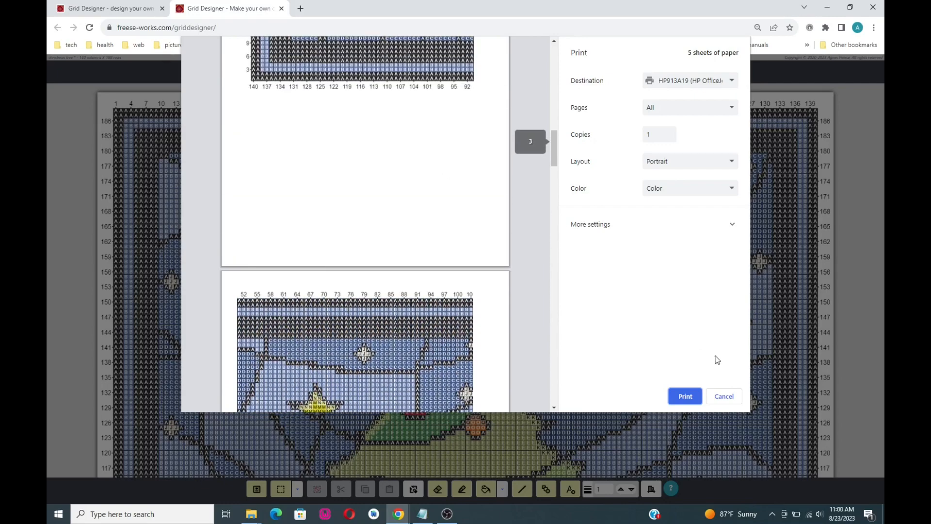
click(725, 397)
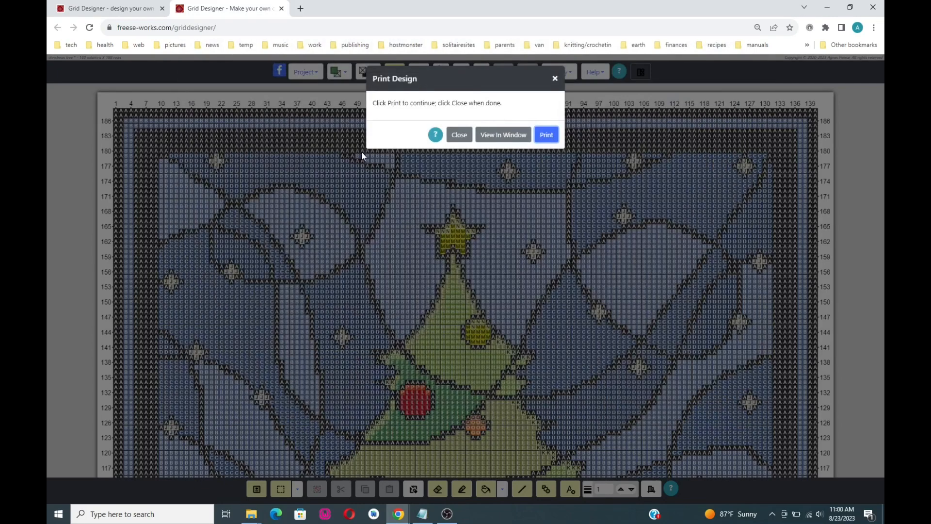
click(460, 135)
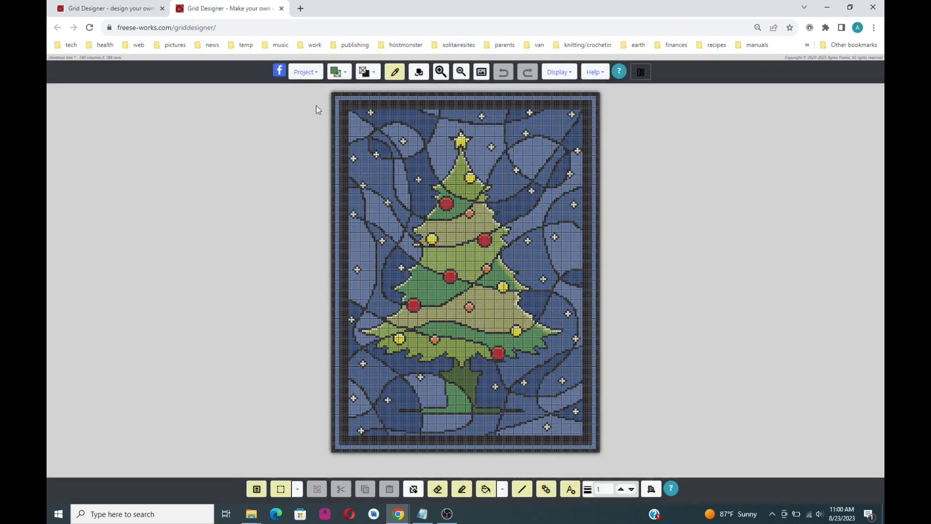
Generate the downloadable chart image with heavy lines every 10 cells, normal numbering, medium cells and auto-generated symbols printed over the colors.
click(305, 74)
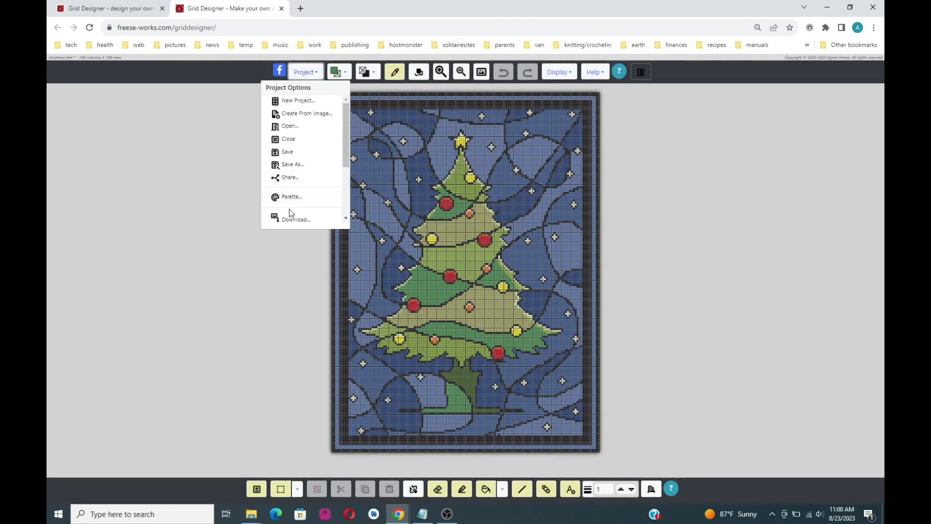
scroll(276, 184, down, 2)
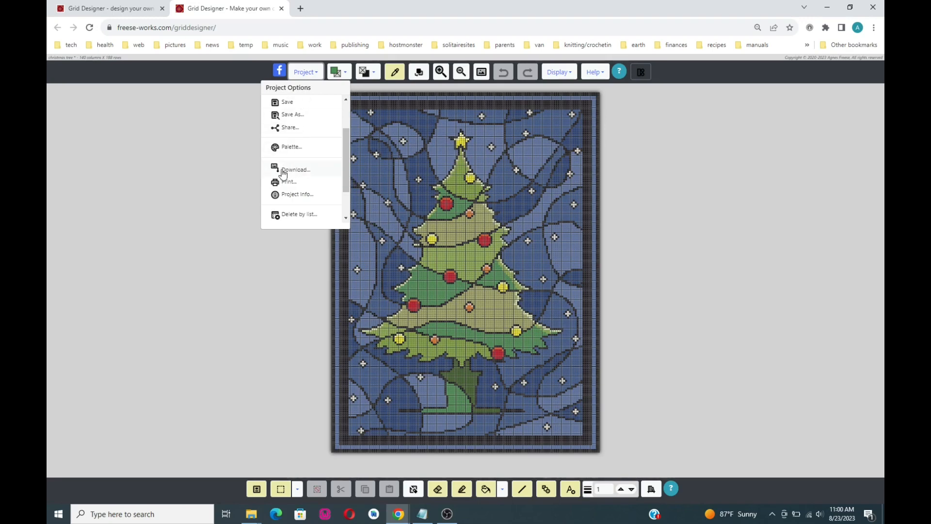
click(284, 171)
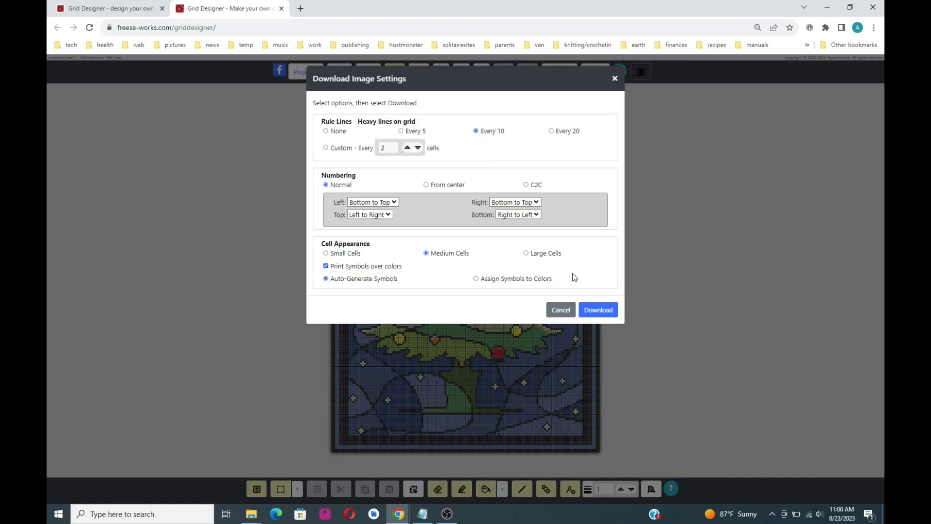
click(597, 310)
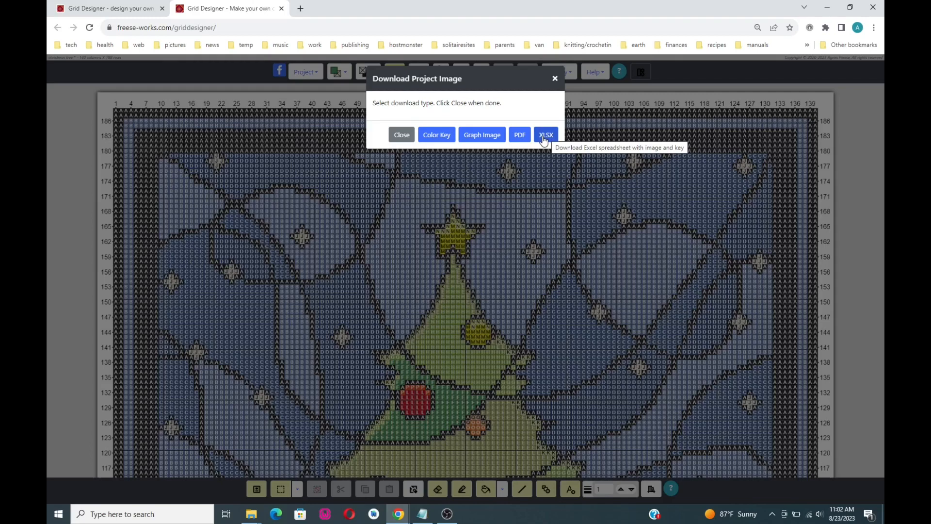
click(544, 138)
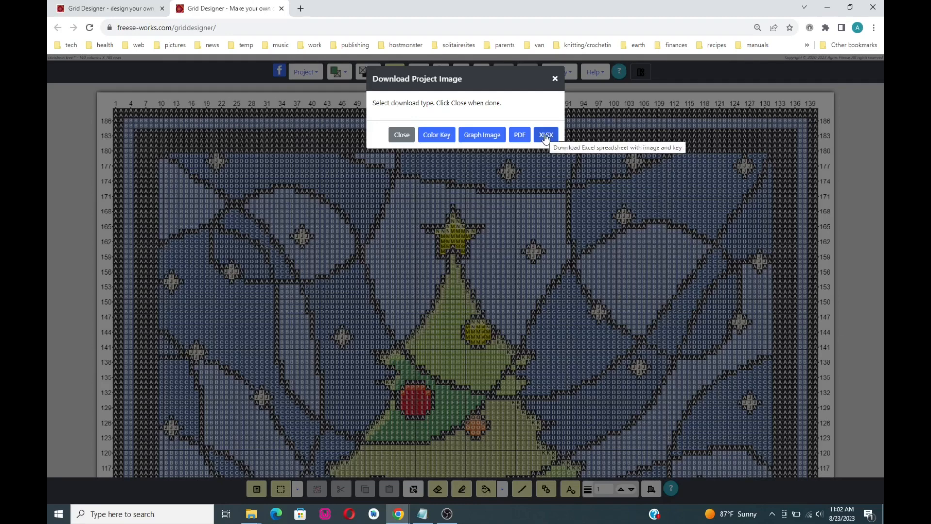
Download the color key as a PNG image named "key_christmas tree.png" into the forDemo folder.
click(433, 137)
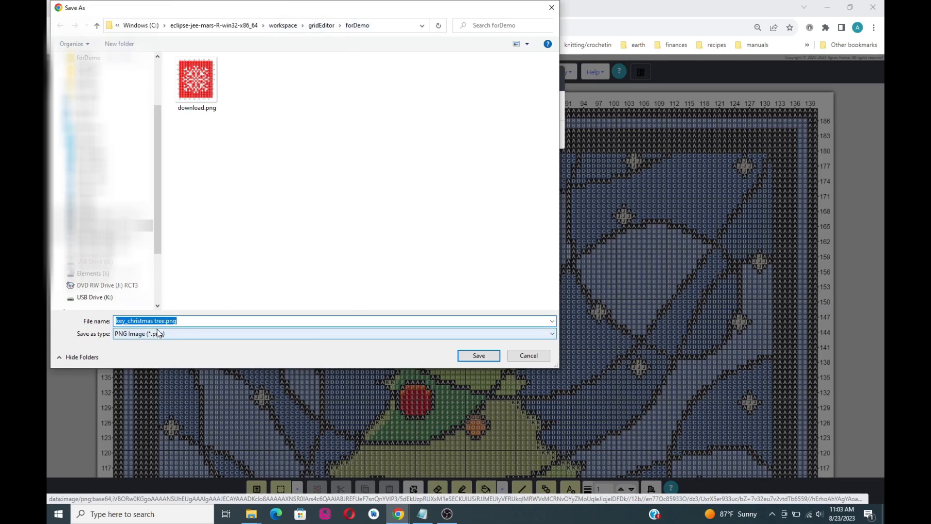
click(137, 321)
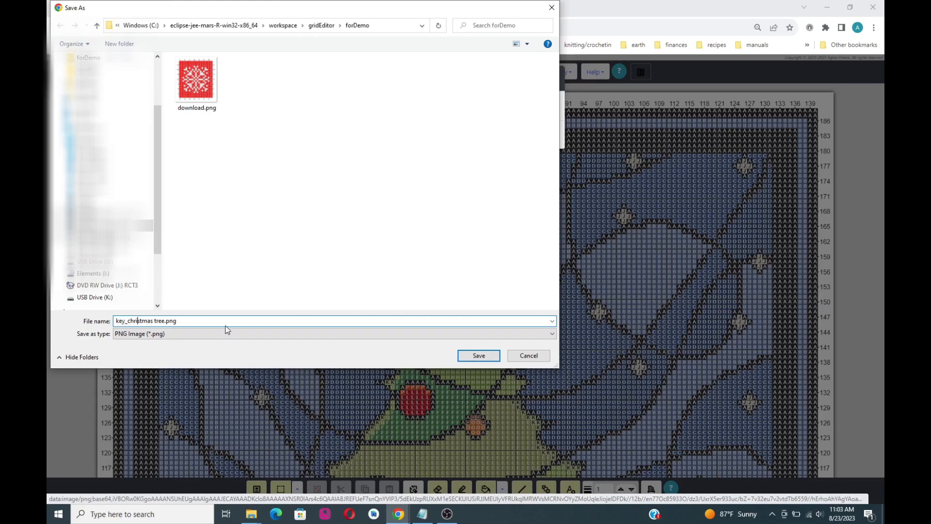
click(478, 356)
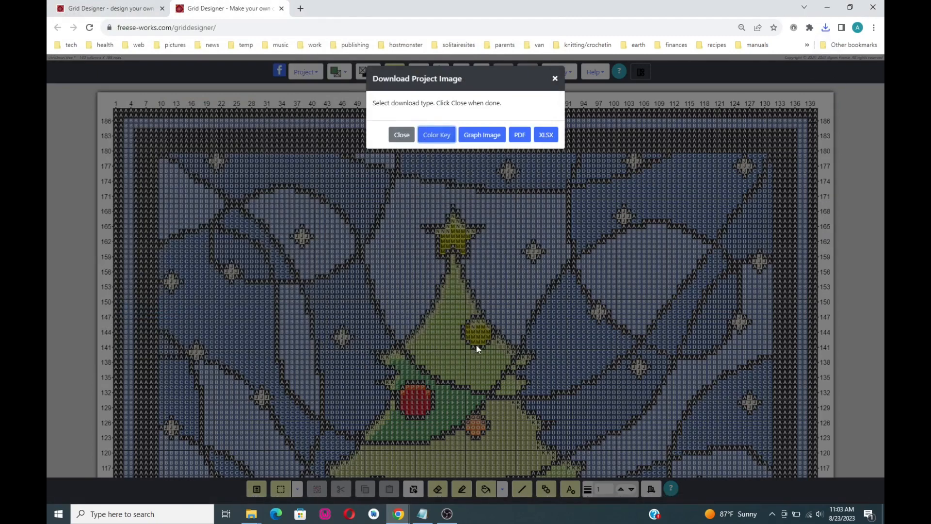
Open the downloaded "key_christmas tree.png" from the browser's recent downloads to view the yarn color list.
click(826, 28)
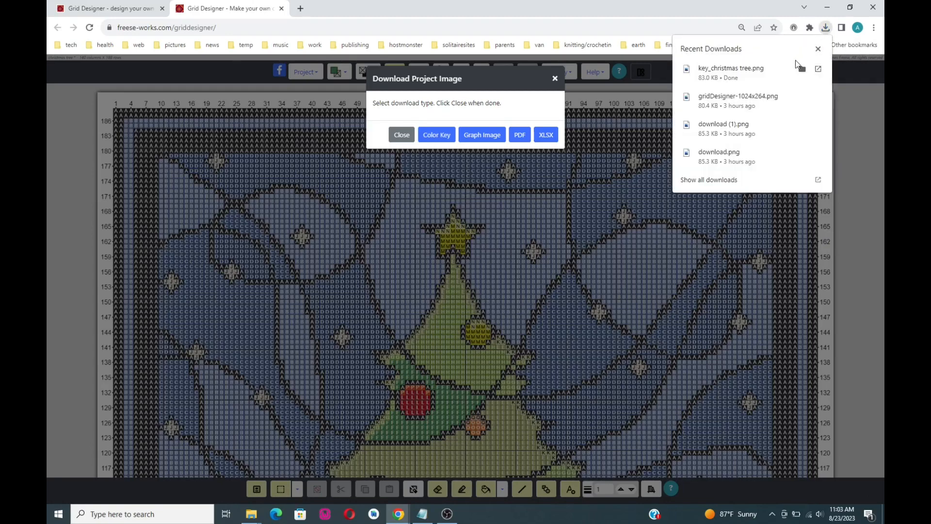
click(729, 70)
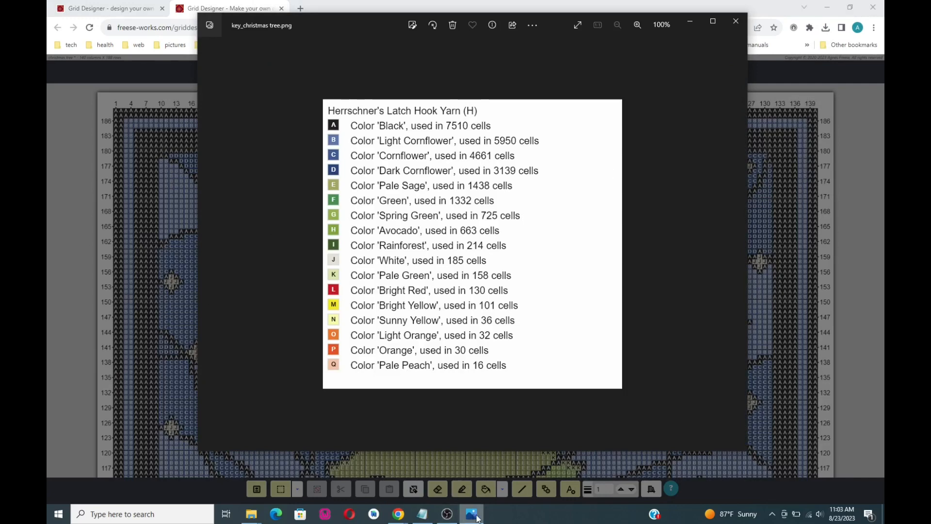
mouse_move(475, 517)
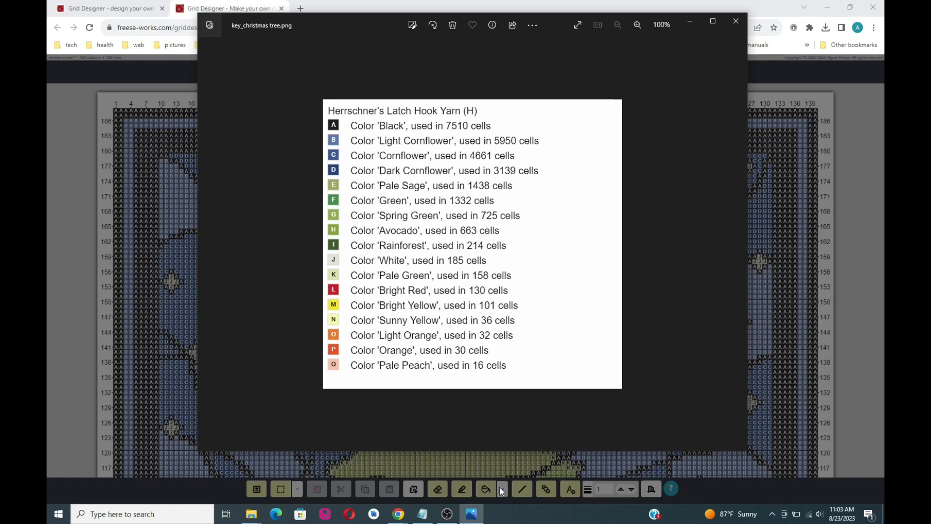
mouse_move(396, 517)
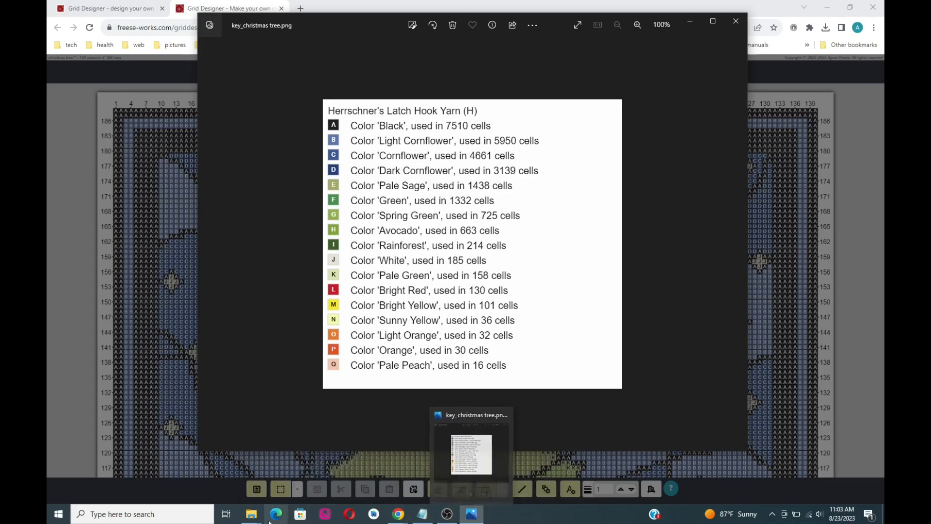
Bring up the forDemo folder in File Explorer, view "key_christmas tree.png" in Paint, and close Paint.
mouse_move(250, 519)
click(212, 478)
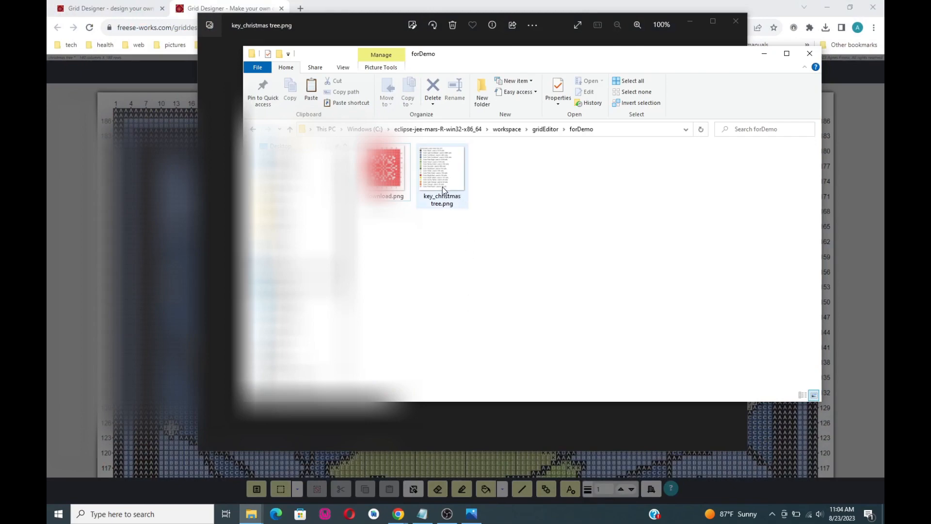
drag(482, 53, 434, 71)
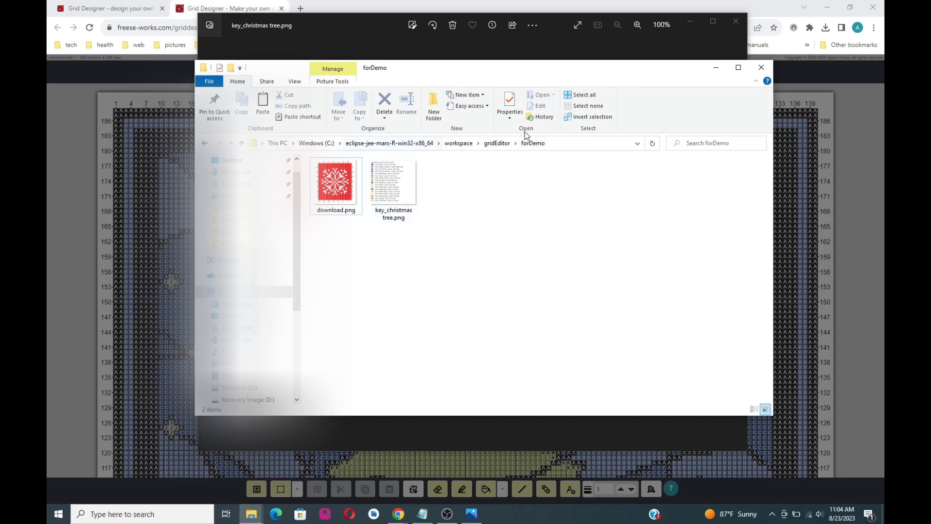
click(388, 186)
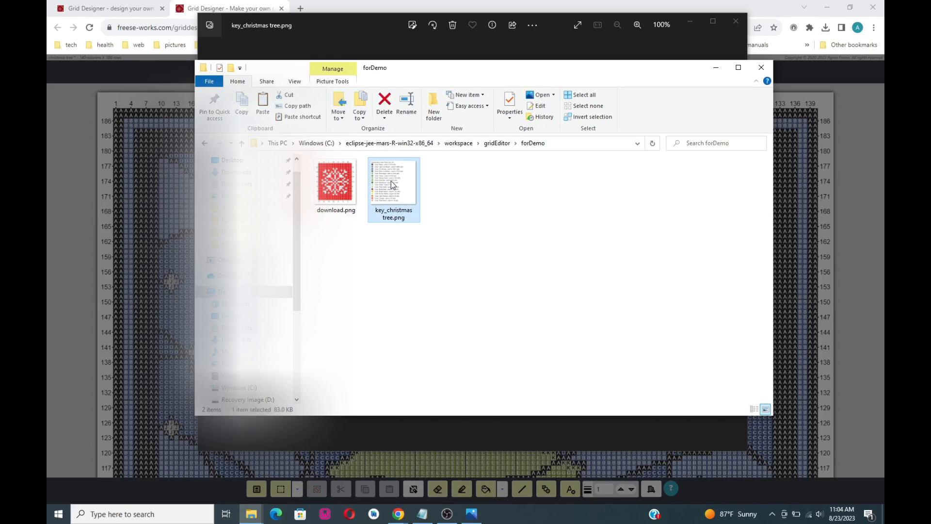
right_click(391, 182)
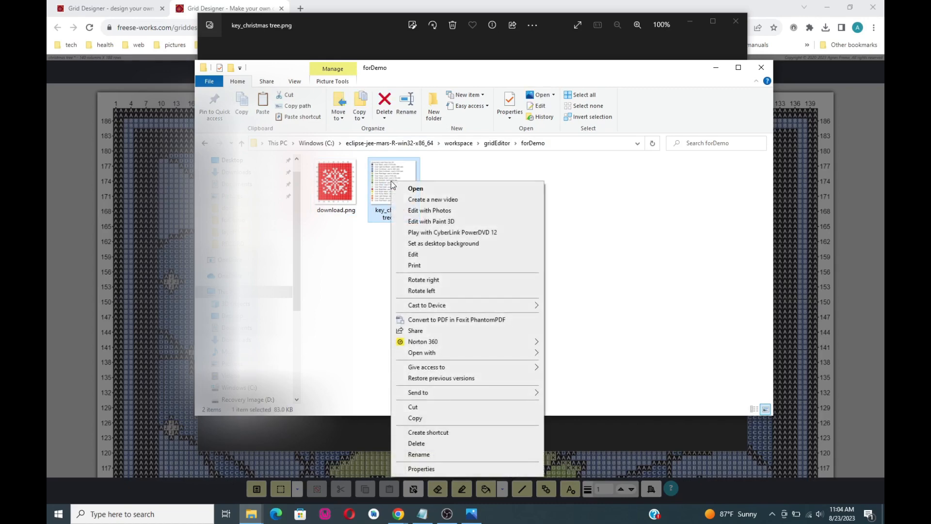
click(414, 256)
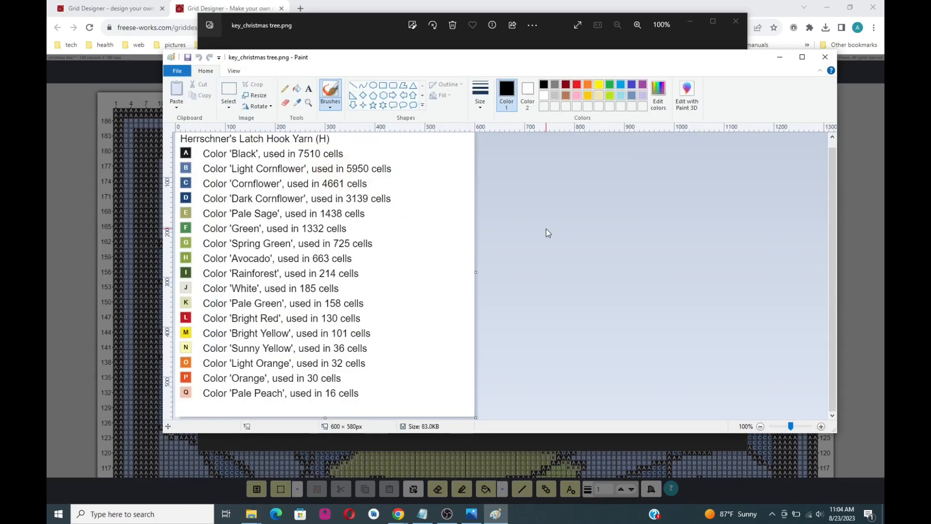
click(825, 57)
Check the other options for opening the color key file, then put away the folder window and the image viewer.
right_click(398, 184)
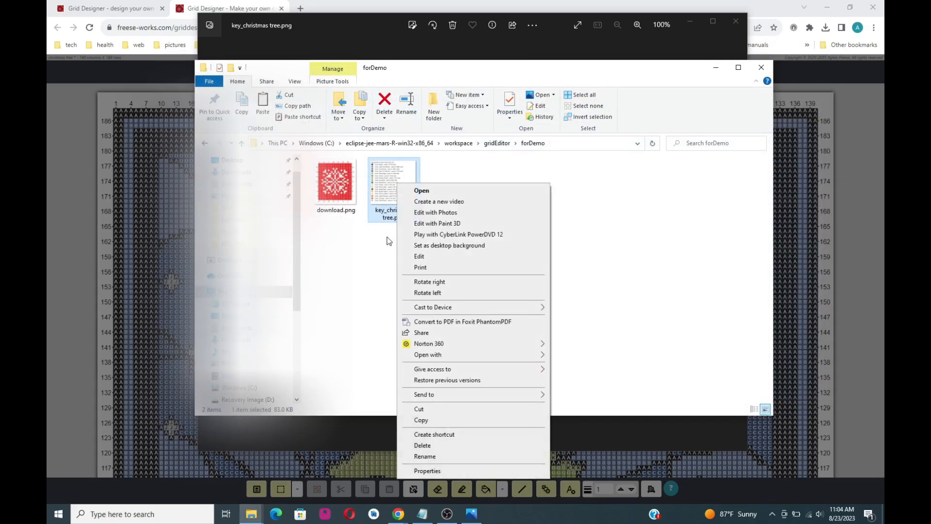
mouse_move(430, 357)
click(377, 176)
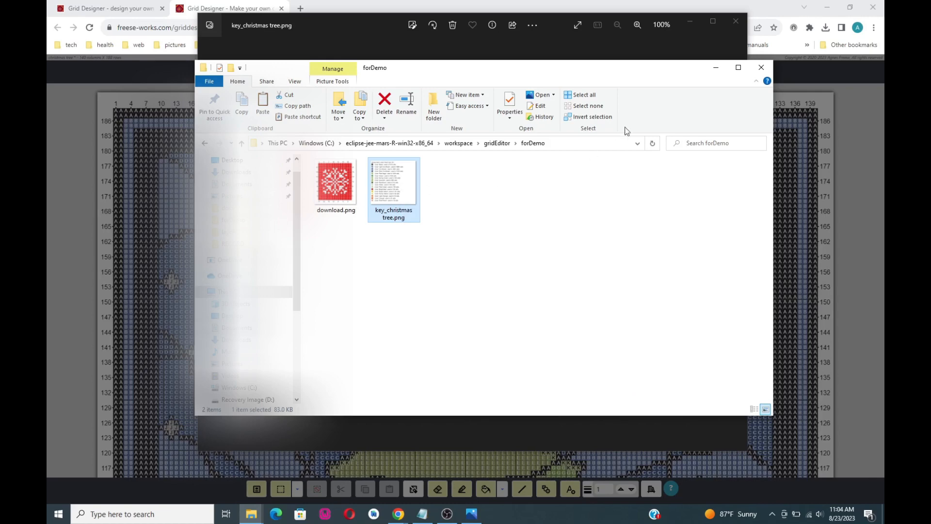
drag(573, 64, 591, 80)
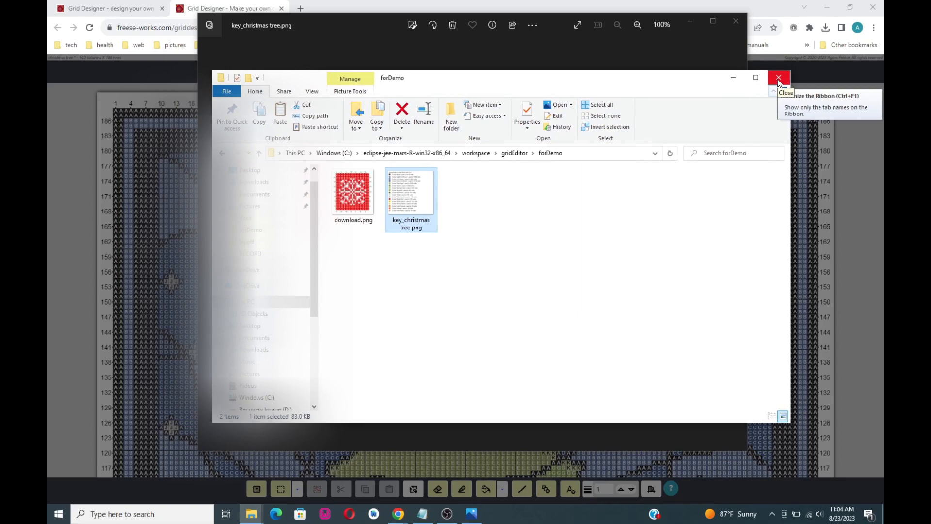
click(732, 78)
click(736, 21)
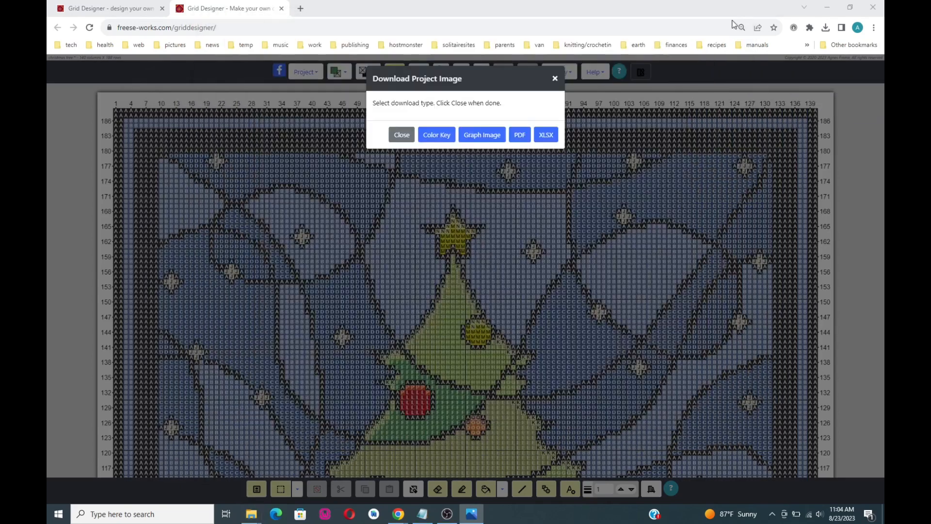
Download the graph image as "christmas tree.png" into the forDemo folder and open the saved file.
click(470, 139)
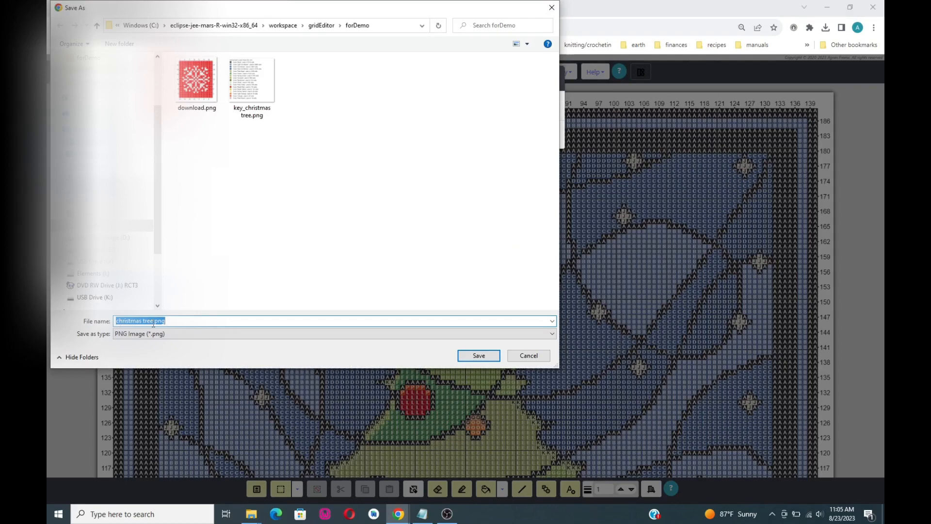
click(486, 359)
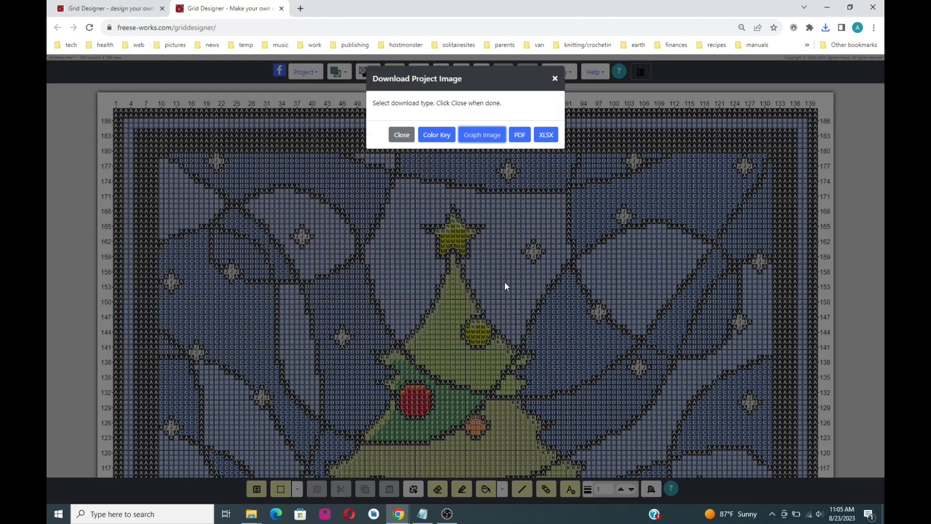
click(826, 28)
click(722, 74)
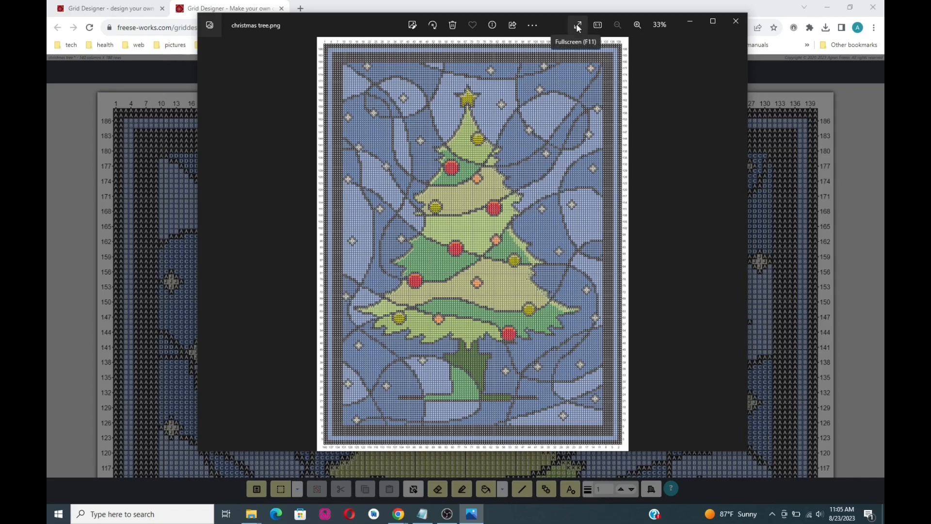
Inspect the downloaded chart image at 100%, including its symbols and the row and column numbers around the upper-left corner, then close it.
click(637, 26)
click(636, 25)
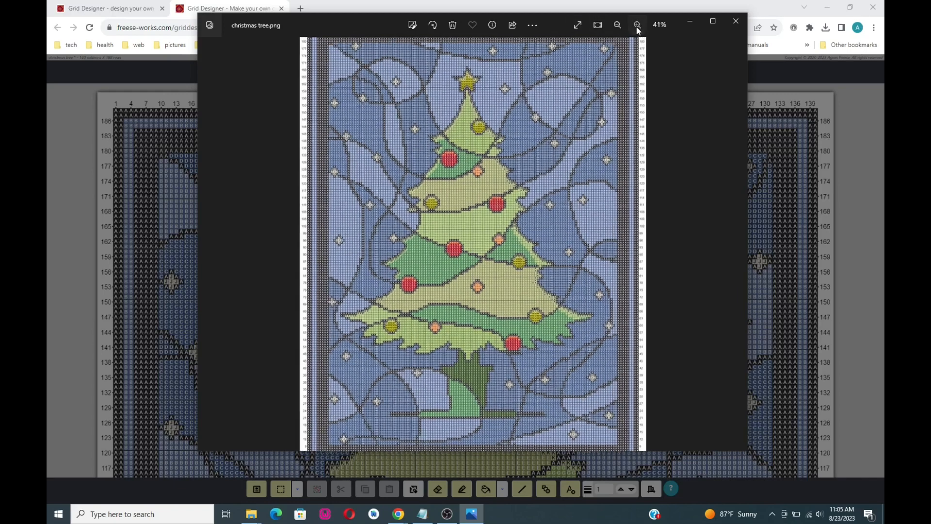
click(637, 25)
click(637, 26)
click(636, 26)
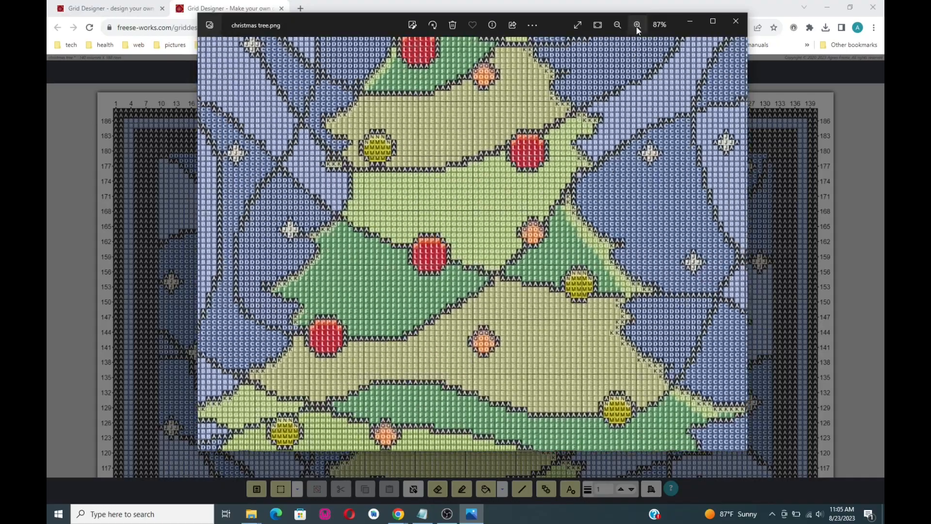
click(637, 26)
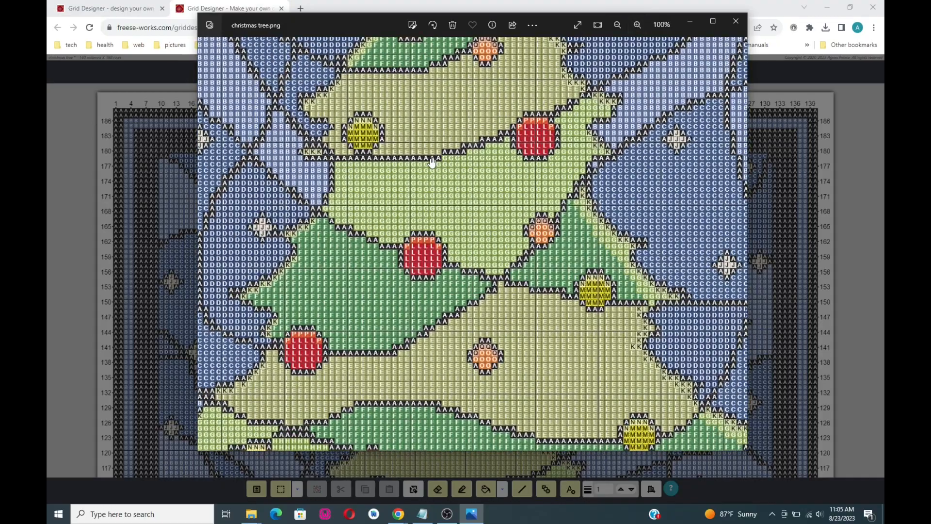
drag(429, 163, 561, 218)
drag(432, 130, 500, 226)
drag(480, 119, 485, 374)
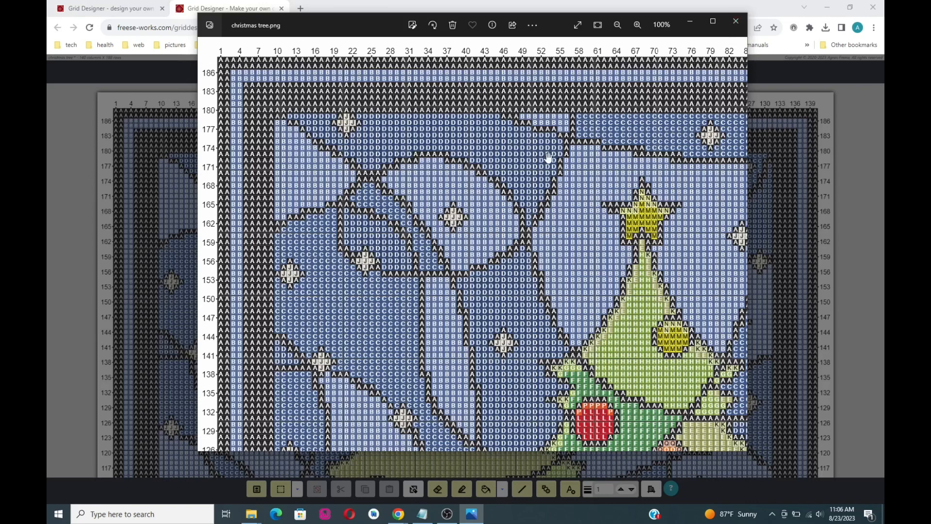
click(734, 22)
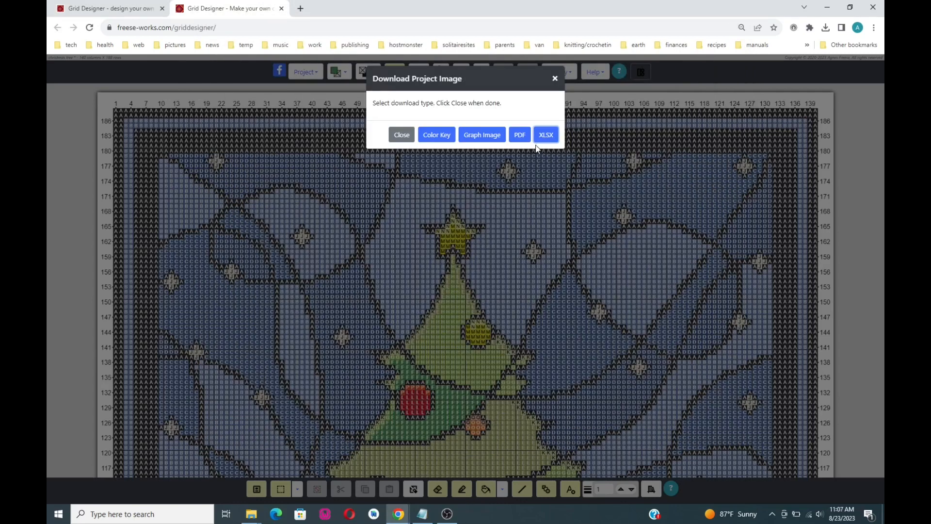
Download the project as "christmas tree.pdf" with written SC (single crochet) directions added.
click(518, 136)
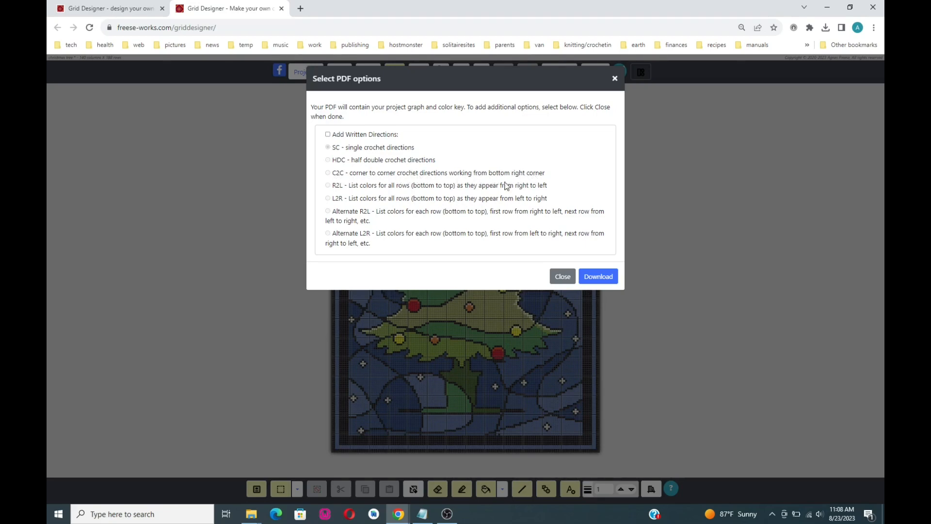
click(328, 134)
click(598, 277)
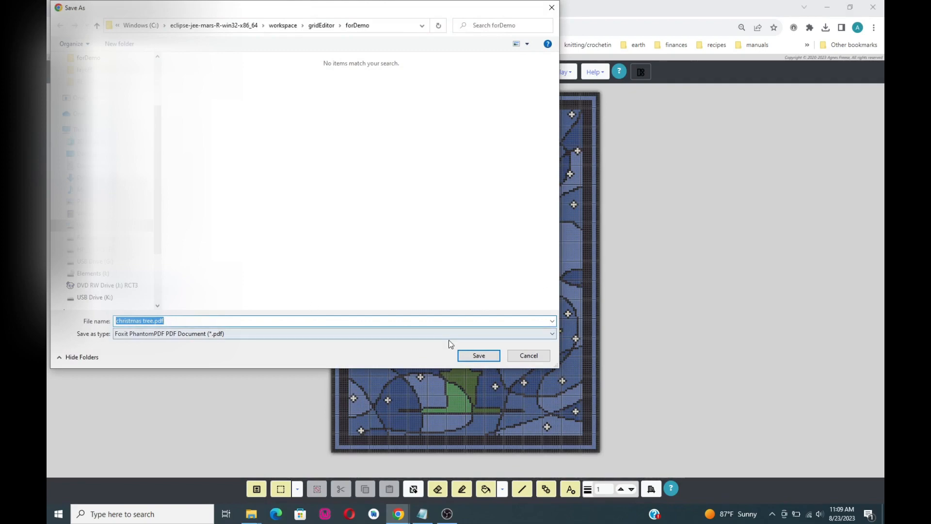
click(474, 357)
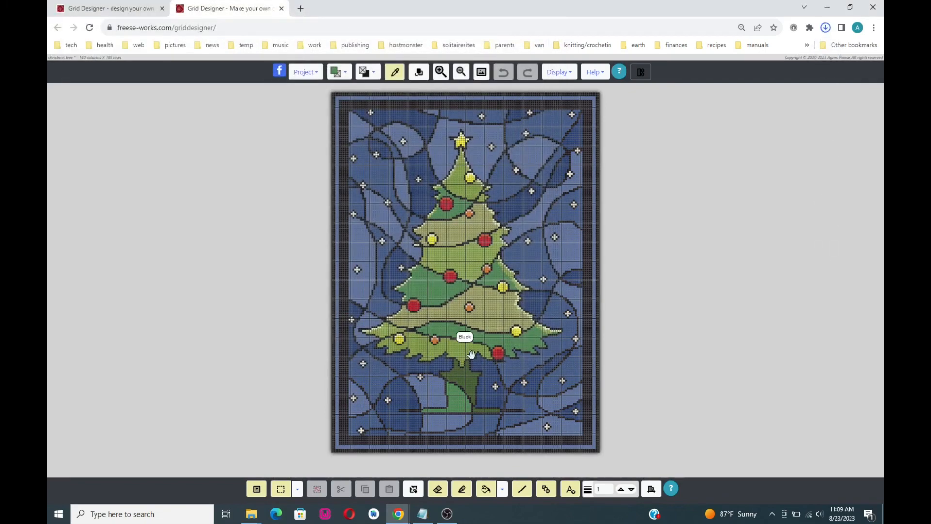
Open the downloaded "christmas tree.pdf" and look through its chart, yarn color key and written row directions.
click(825, 29)
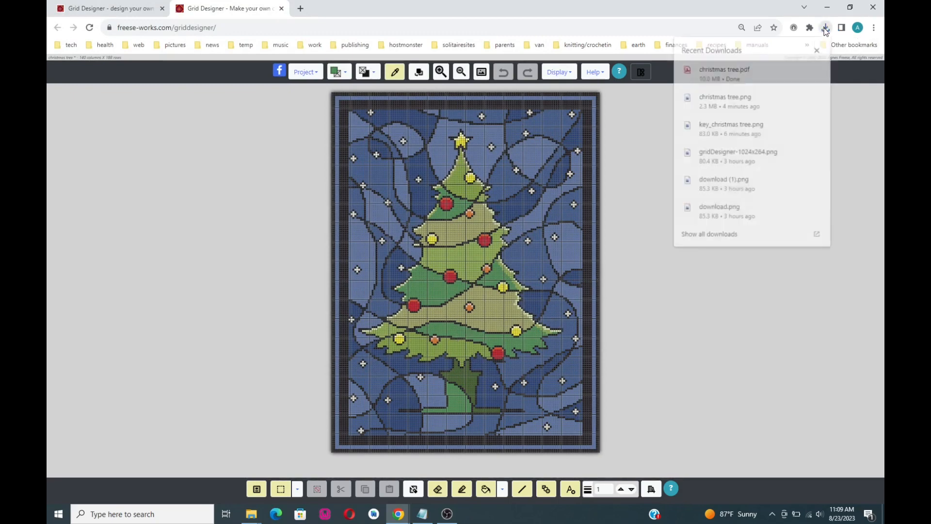
click(726, 72)
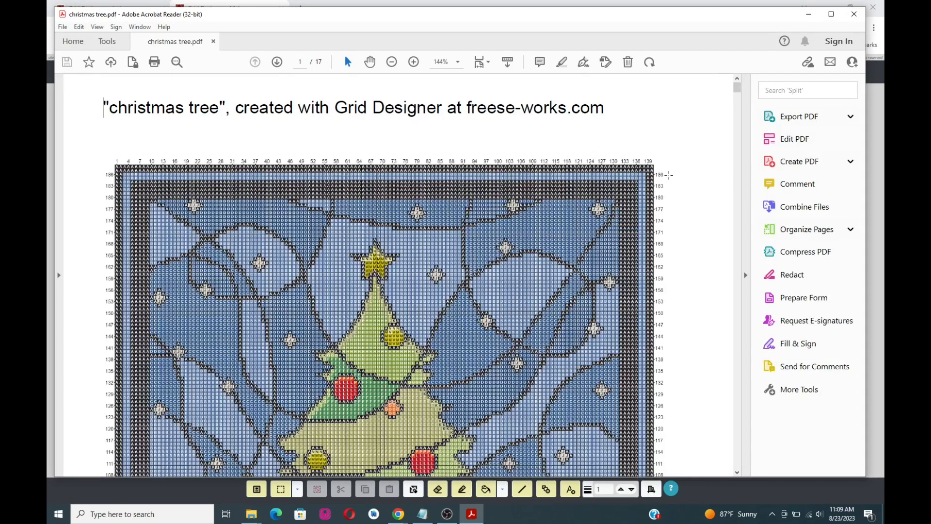
scroll(669, 174, down, 2)
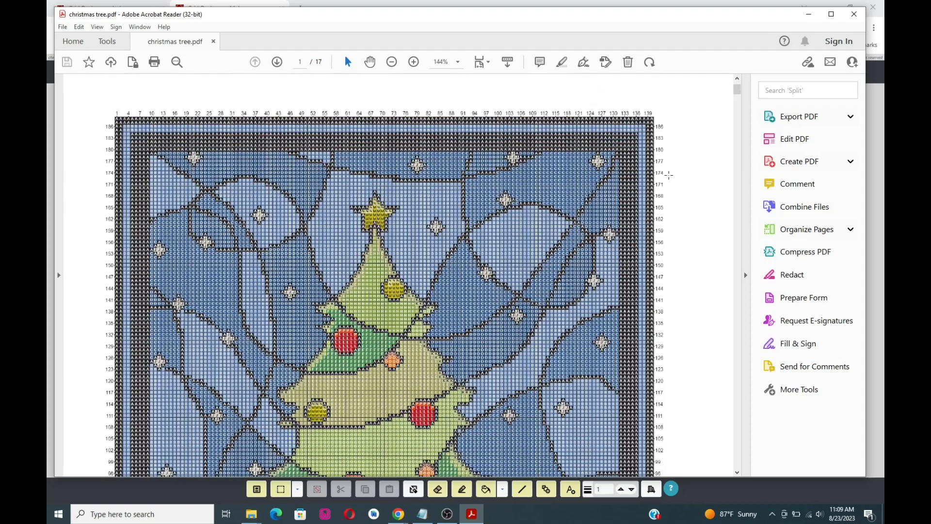
scroll(669, 174, down, 20)
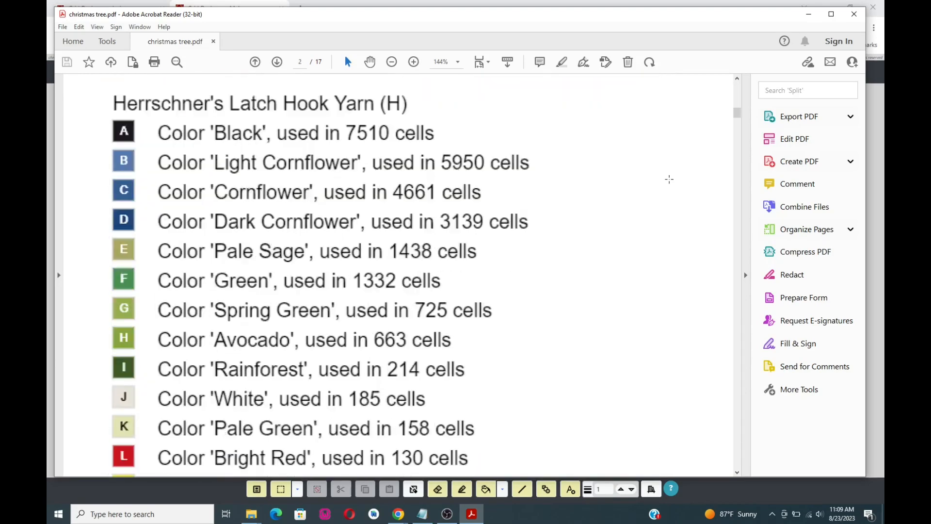
scroll(669, 179, up, 20)
scroll(669, 179, down, 19)
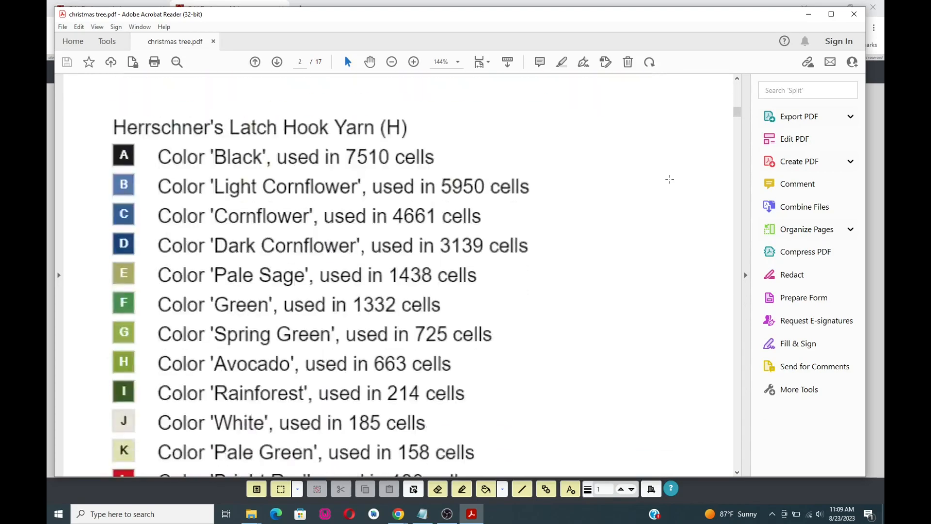
scroll(669, 179, down, 2)
scroll(669, 179, up, 2)
scroll(669, 178, down, 3)
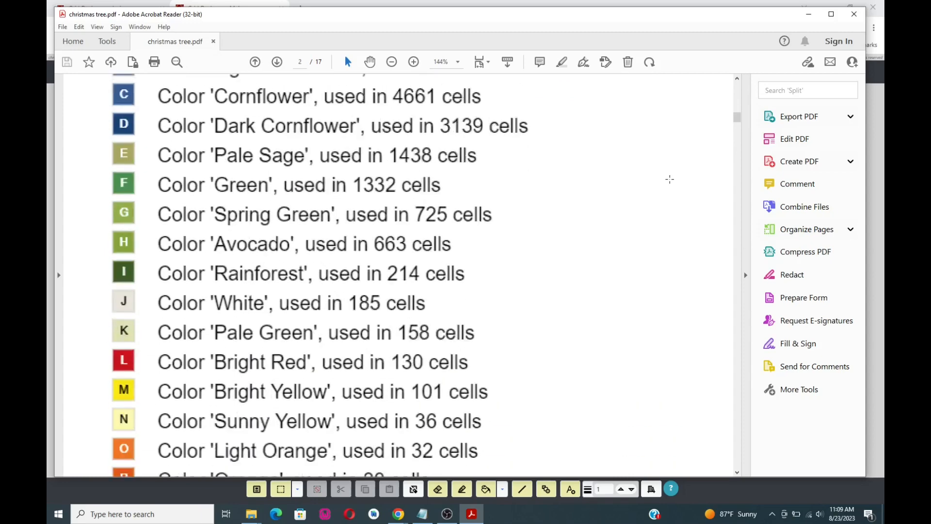
scroll(670, 179, down, 10)
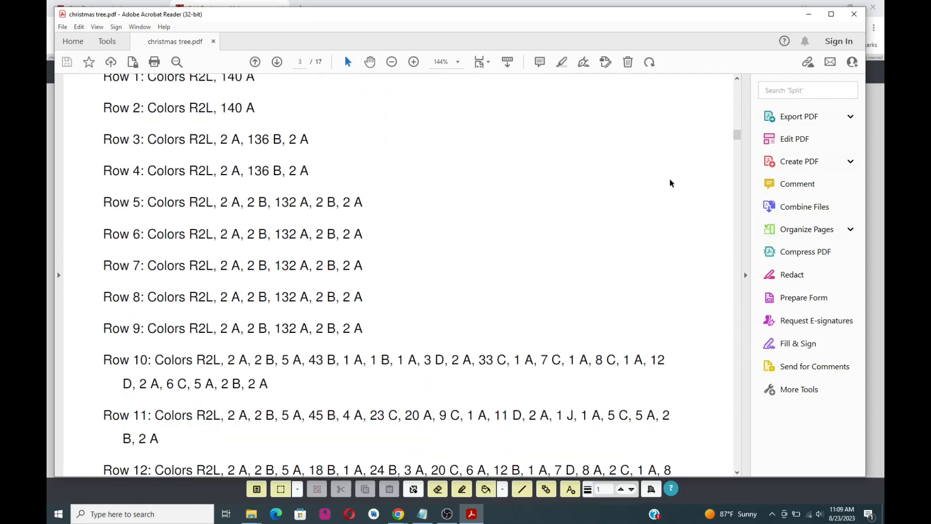
Go back from the written directions to compare them with the color key and the lower rows of the chart.
scroll(669, 178, up, 3)
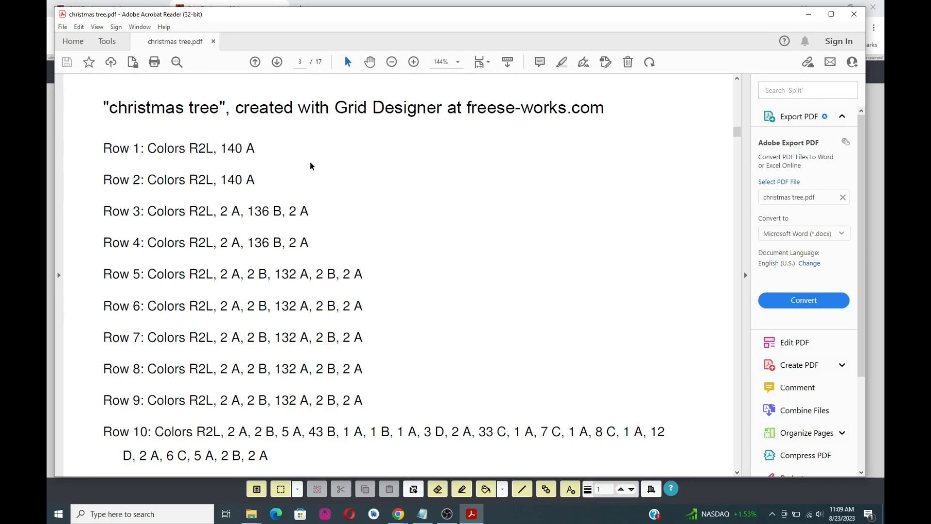
scroll(406, 217, up, 15)
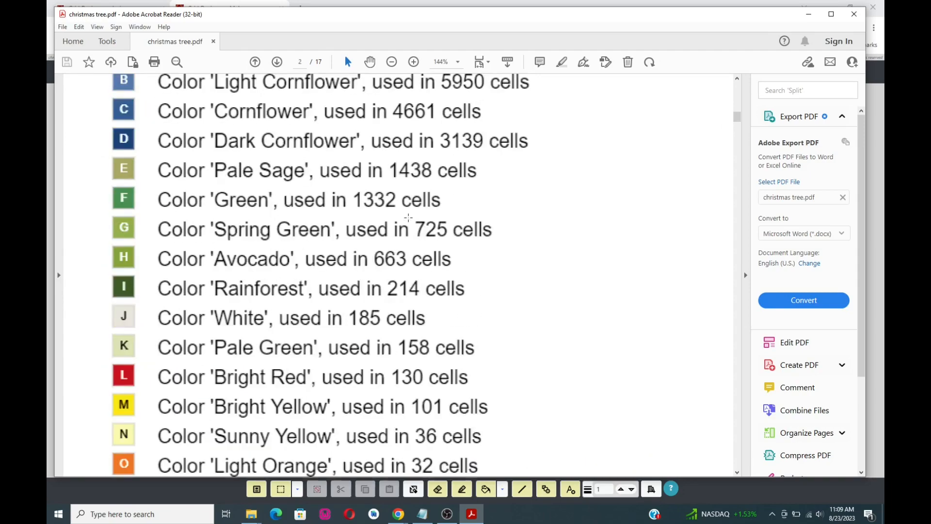
scroll(408, 218, up, 1)
scroll(427, 207, up, 5)
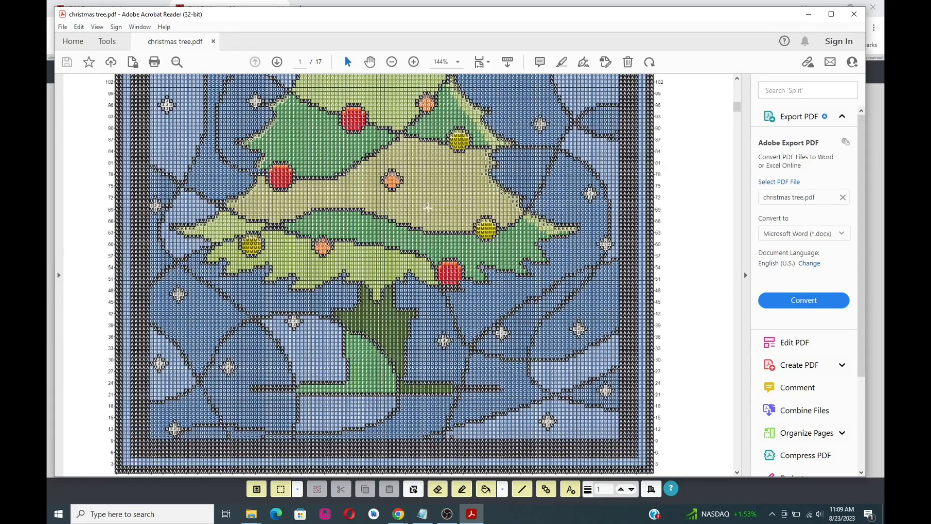
scroll(427, 207, down, 5)
scroll(429, 207, up, 4)
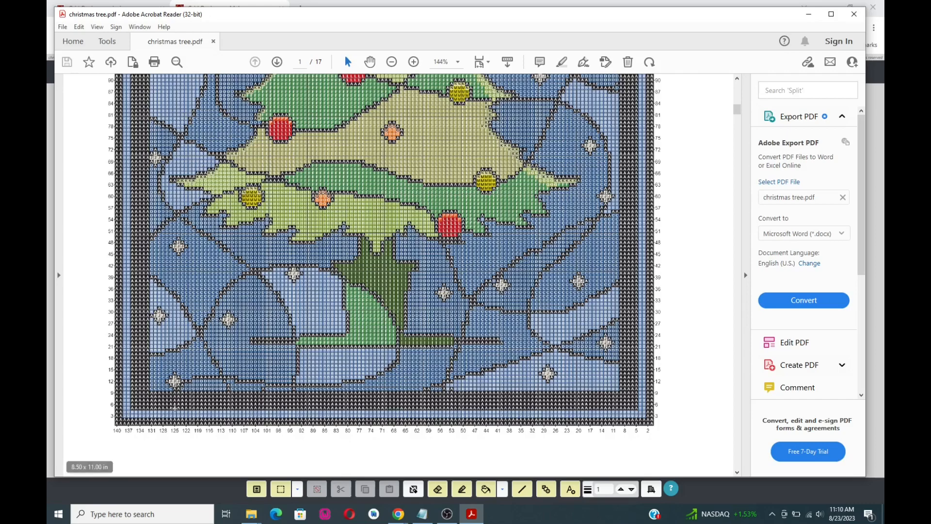
scroll(426, 386, down, 1)
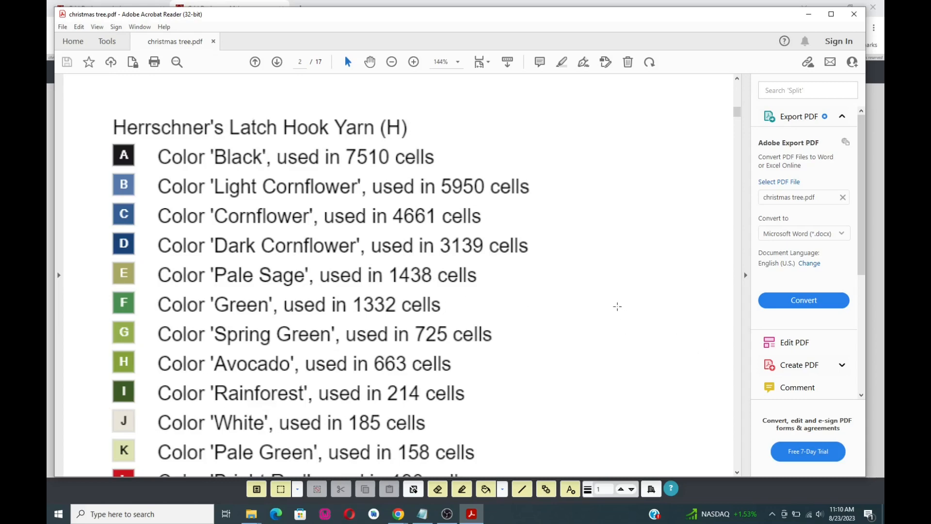
Review the rest of the PDF's color key and read the row-by-row directions on page 3.
click(625, 311)
scroll(626, 314, down, 5)
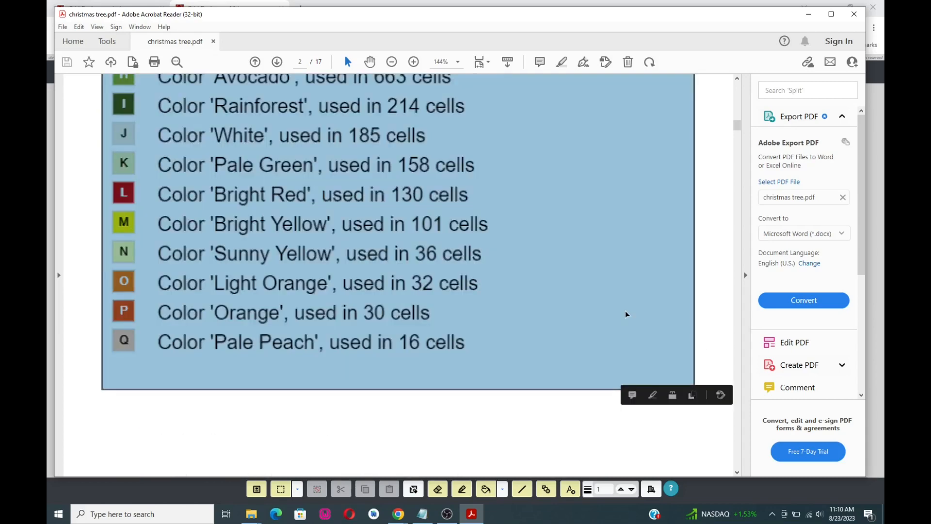
scroll(626, 314, down, 8)
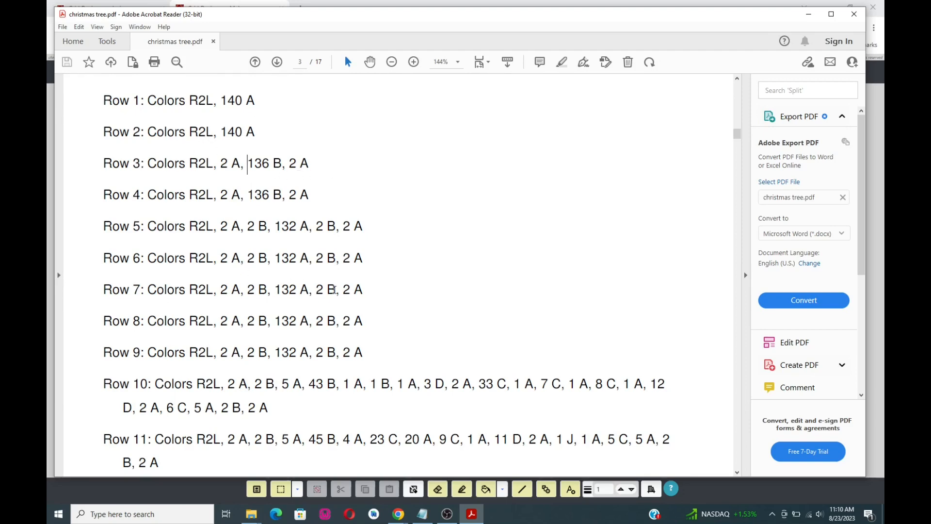
scroll(335, 290, down, 5)
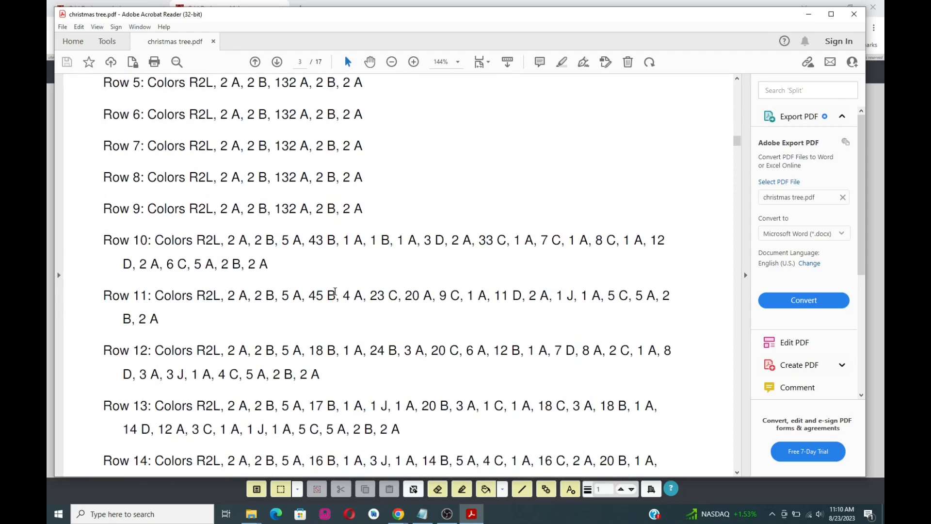
scroll(334, 291, down, 9)
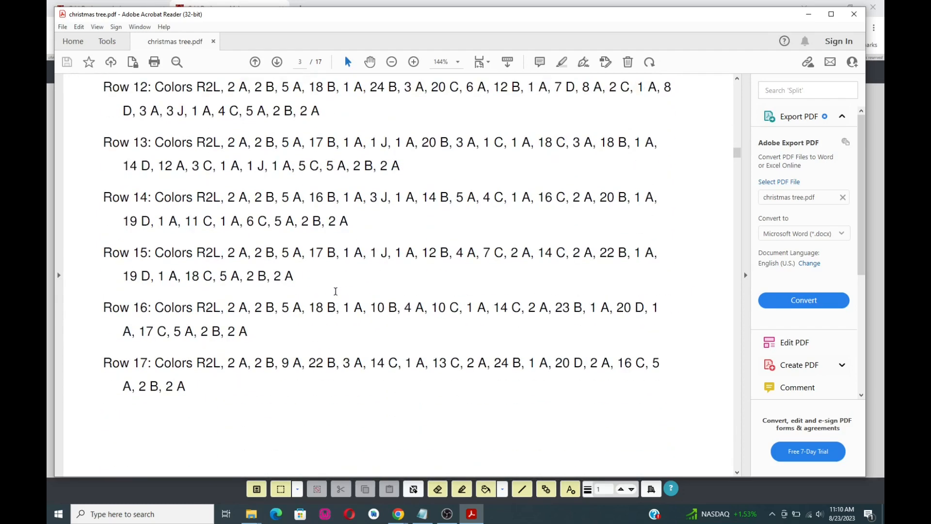
scroll(335, 291, up, 15)
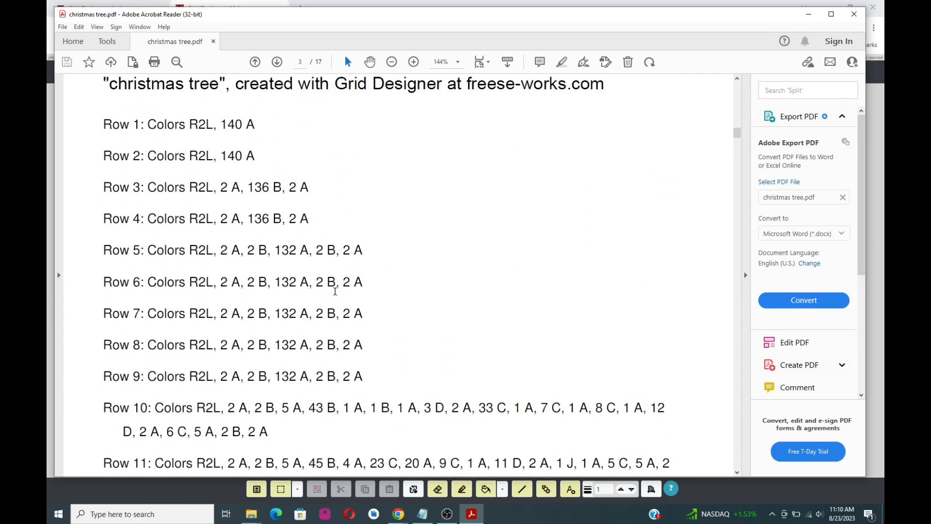
scroll(561, 187, up, 3)
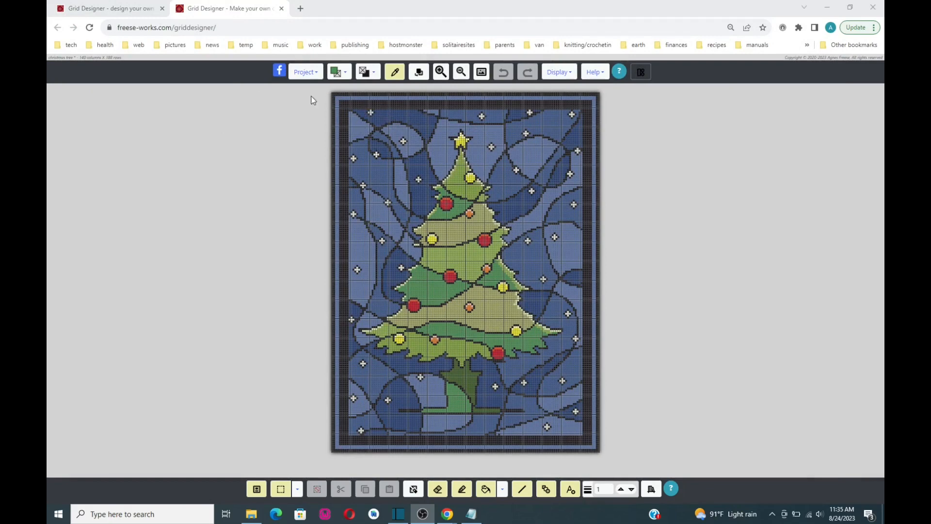
Download the project as an XLSX spreadsheet into the forDemo folder, keeping the current image settings and the suggested file name.
click(304, 73)
scroll(299, 158, down, 3)
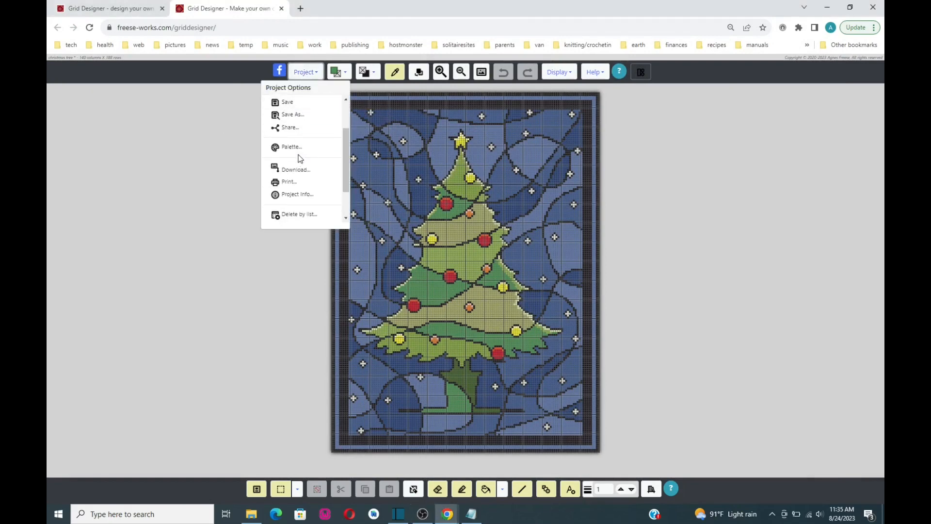
click(292, 171)
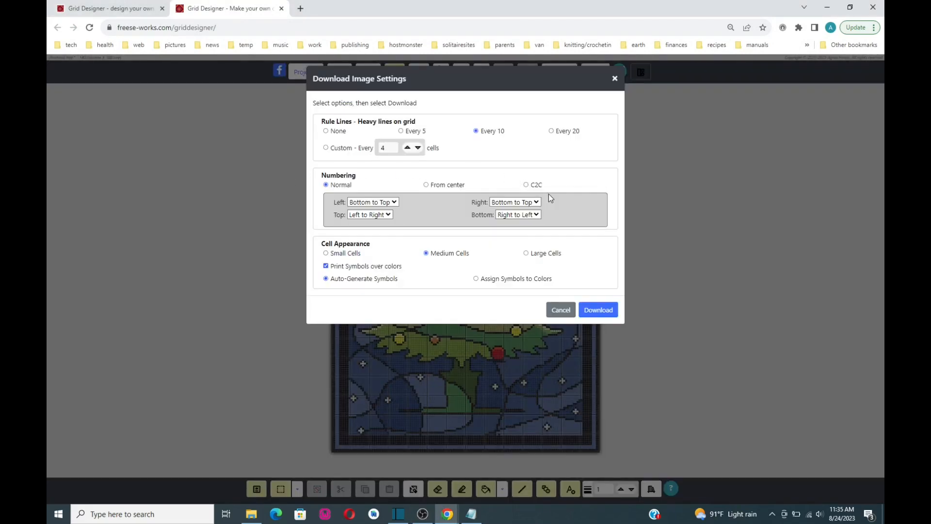
click(598, 310)
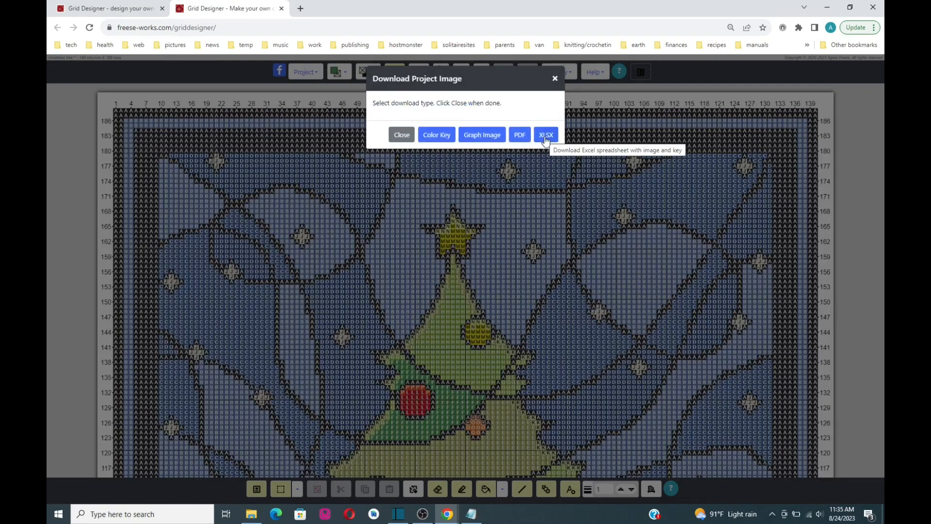
click(545, 136)
click(545, 137)
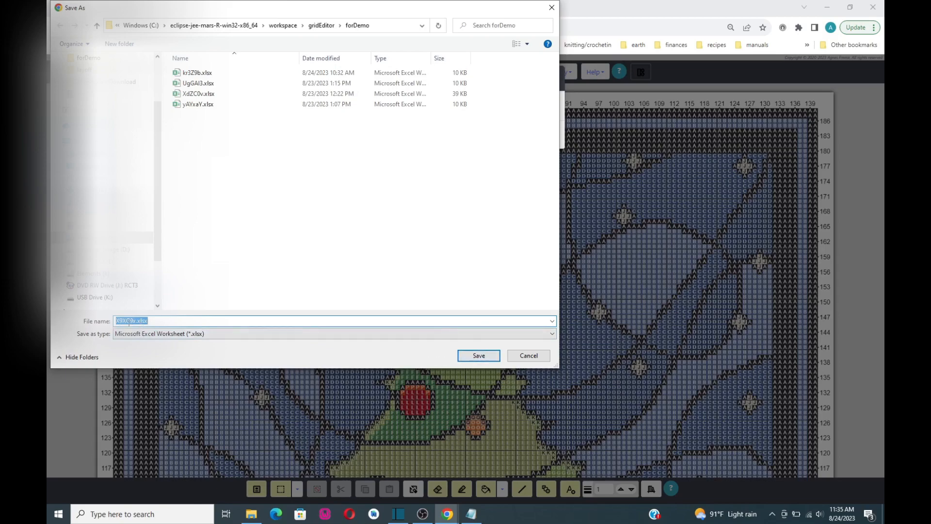
click(478, 356)
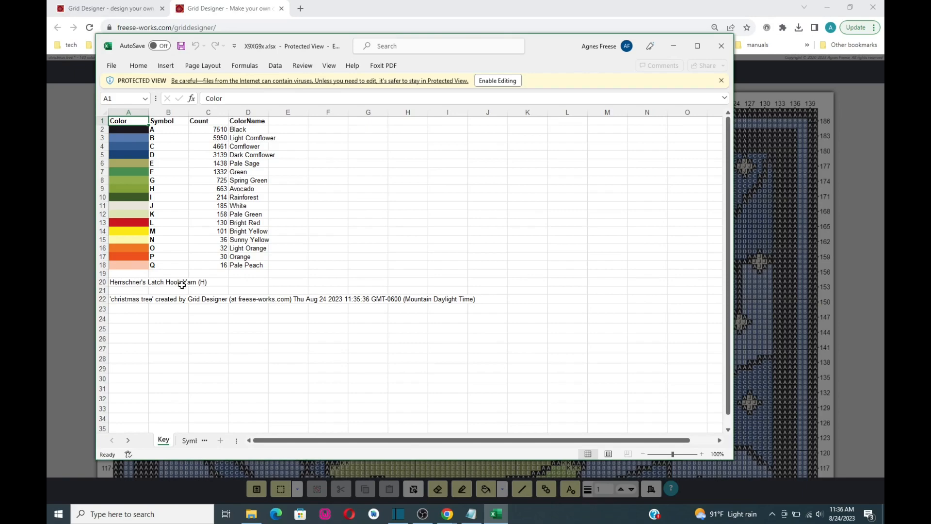
Examine the symbol graph and ColorGraph sheets of the downloaded workbook.
click(188, 441)
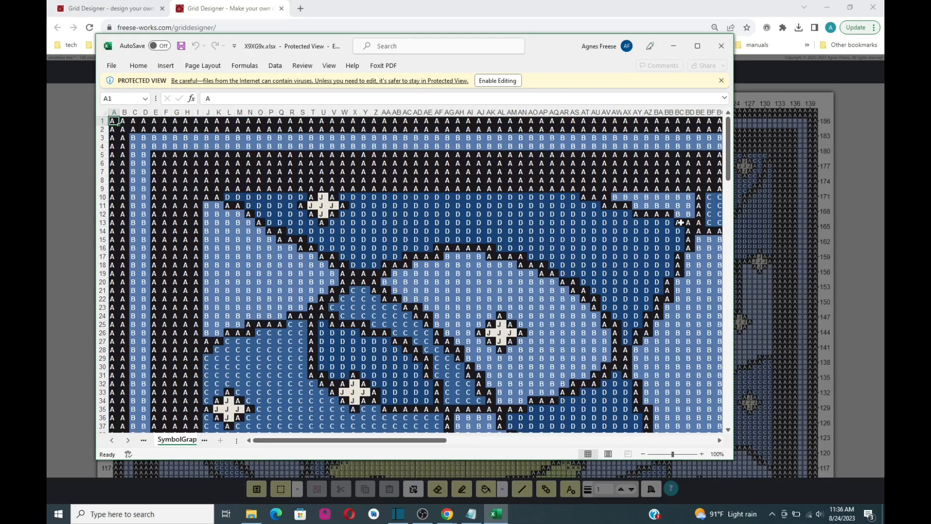
drag(728, 170, 731, 262)
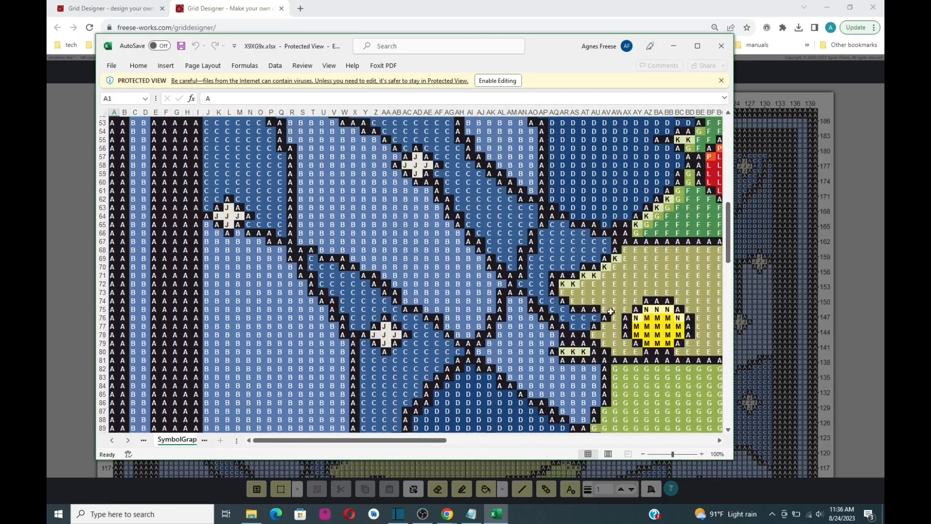
click(204, 440)
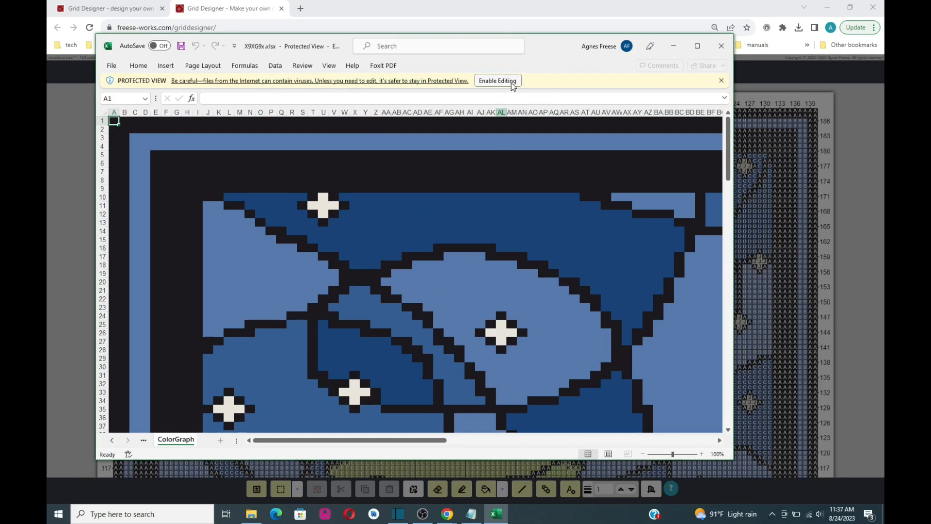
Enable editing in the workbook, recheck its symbol graph and Key sheets, and close it along with the project download options.
click(494, 81)
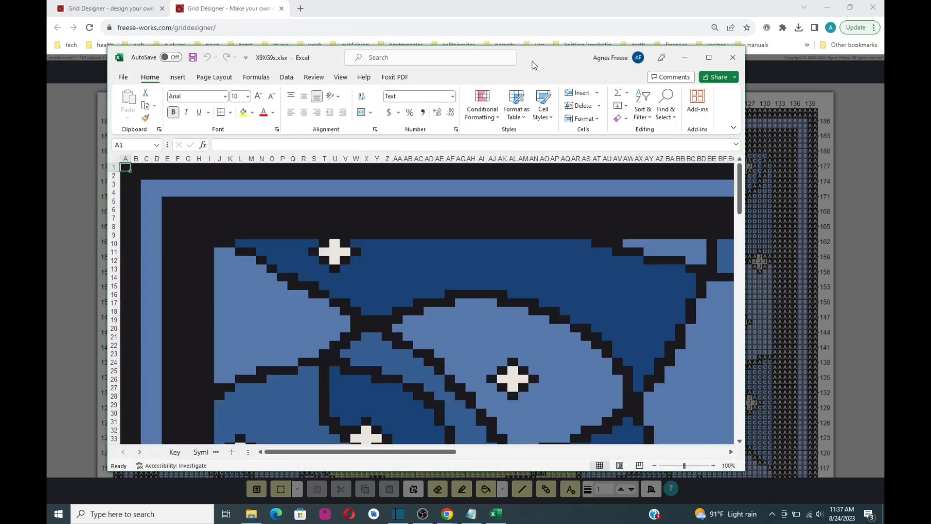
drag(532, 61, 555, 50)
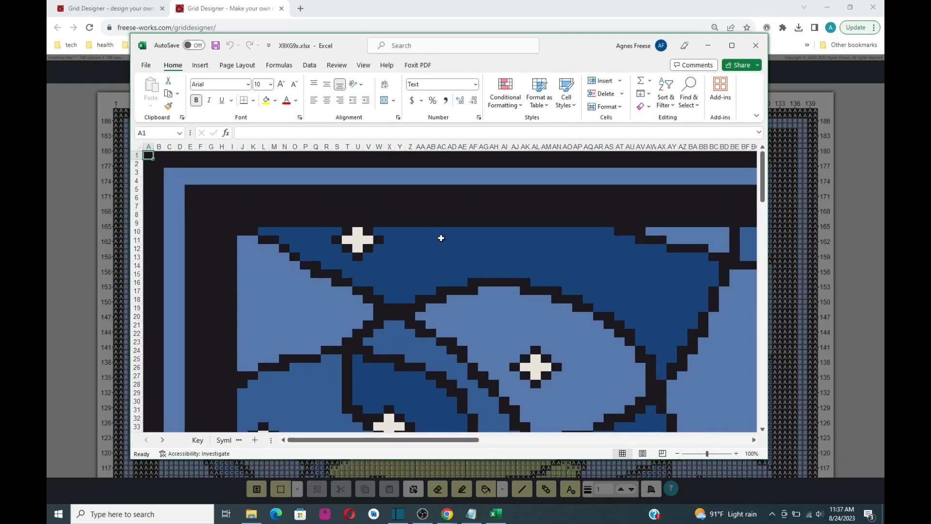
click(227, 442)
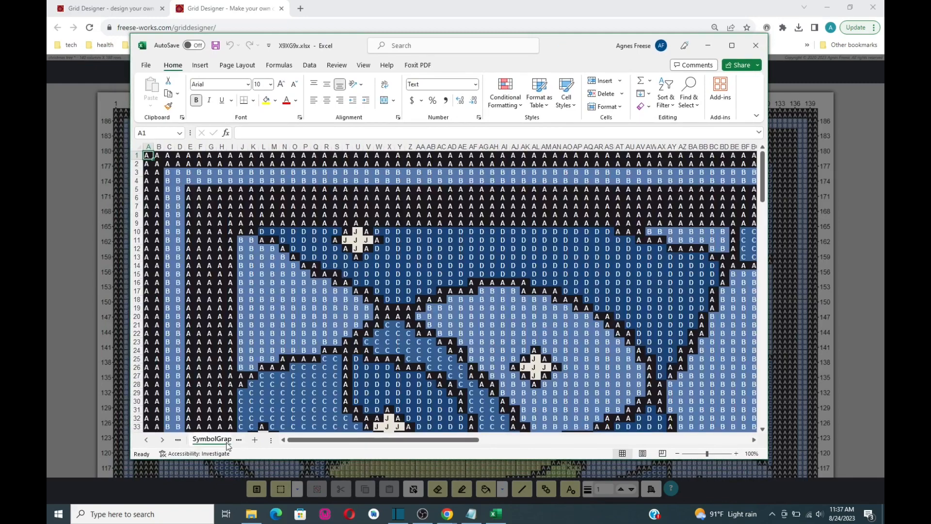
click(179, 440)
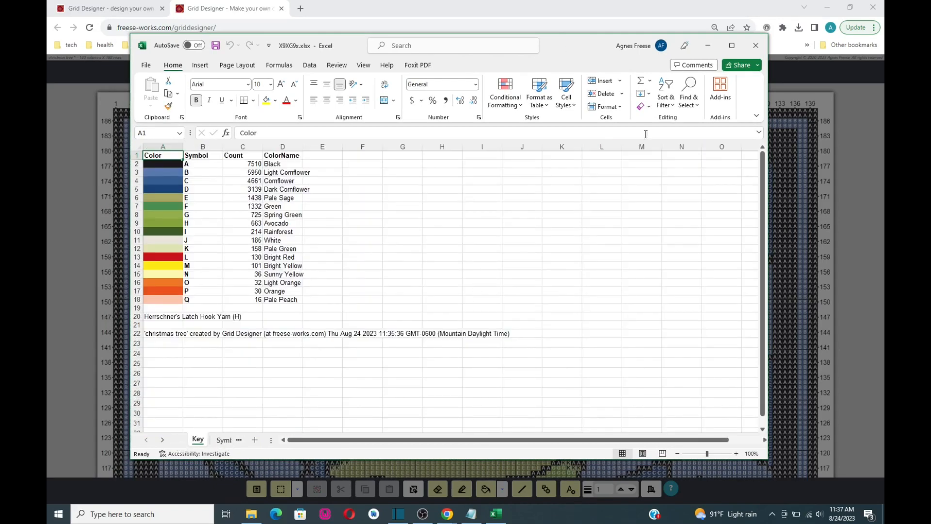
click(756, 44)
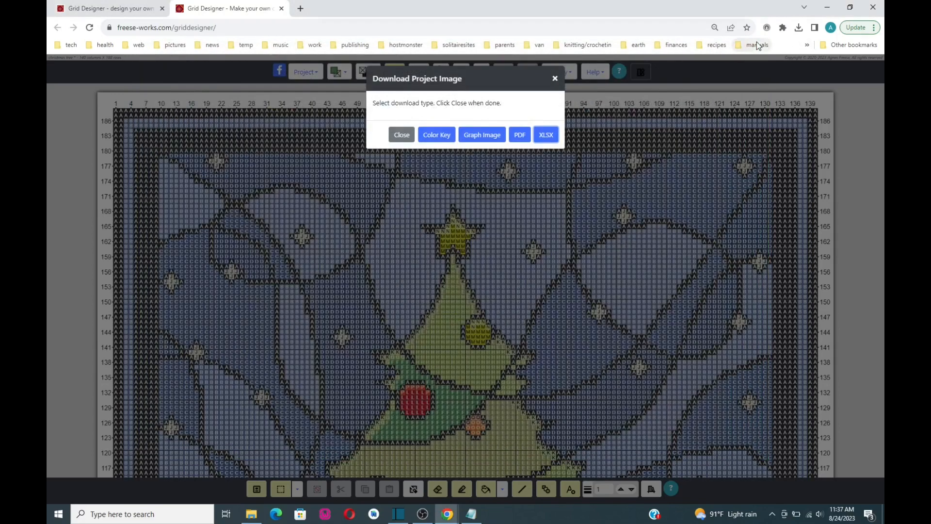
click(401, 135)
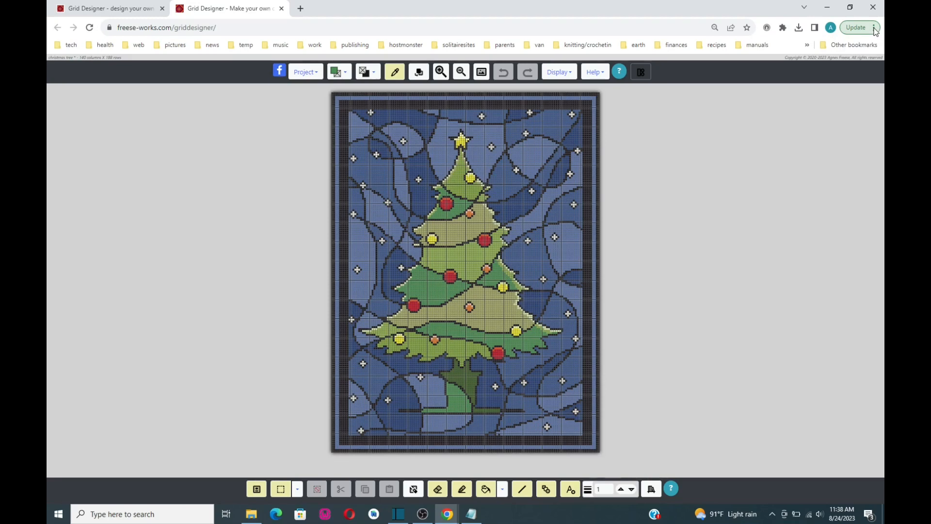
Review Chrome's settings for the download location and asking where to save files, and return to the Grid Designer chart.
click(875, 29)
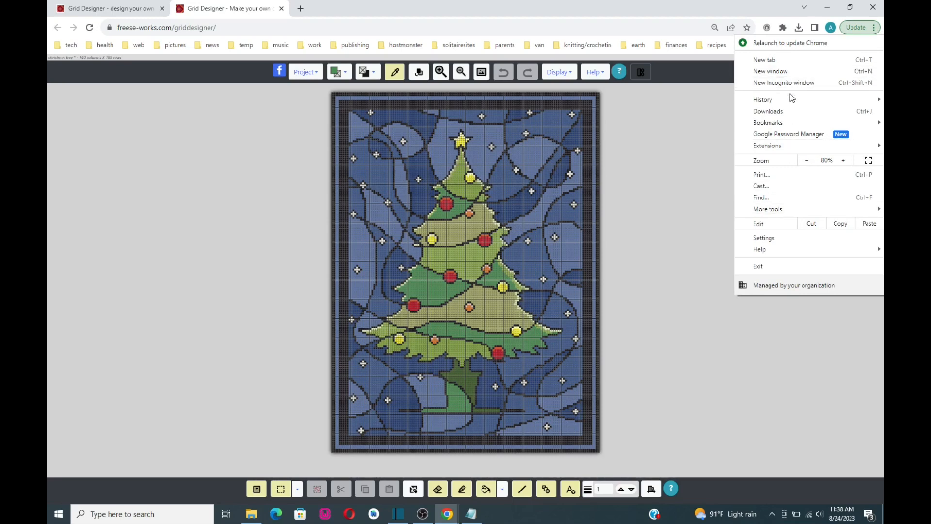
click(785, 242)
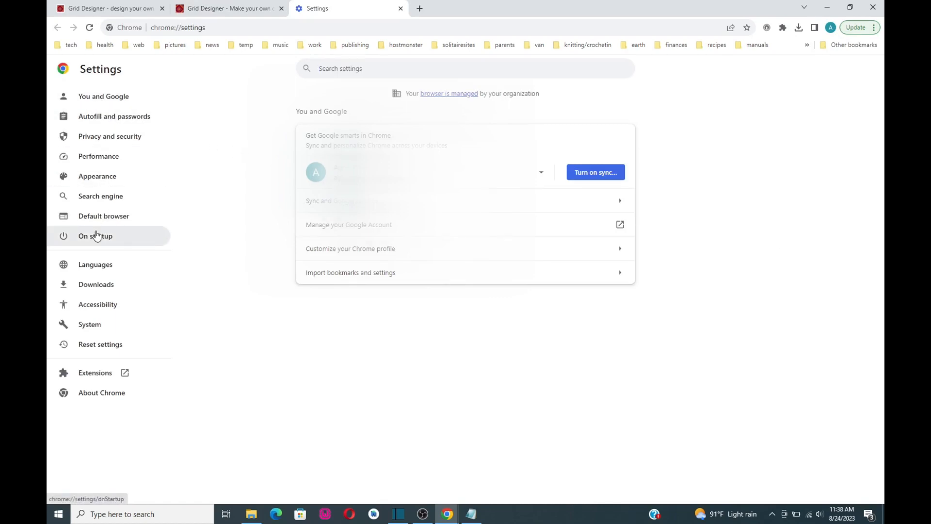
click(90, 288)
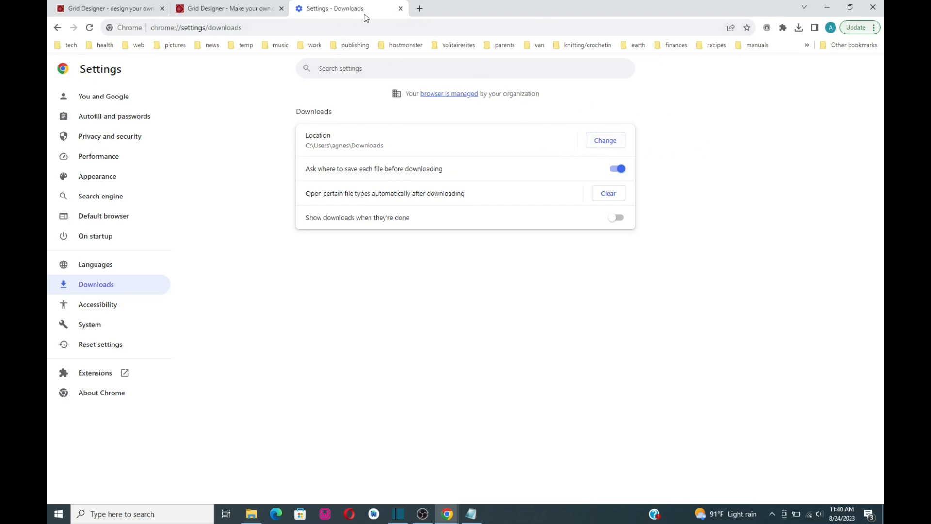
click(230, 10)
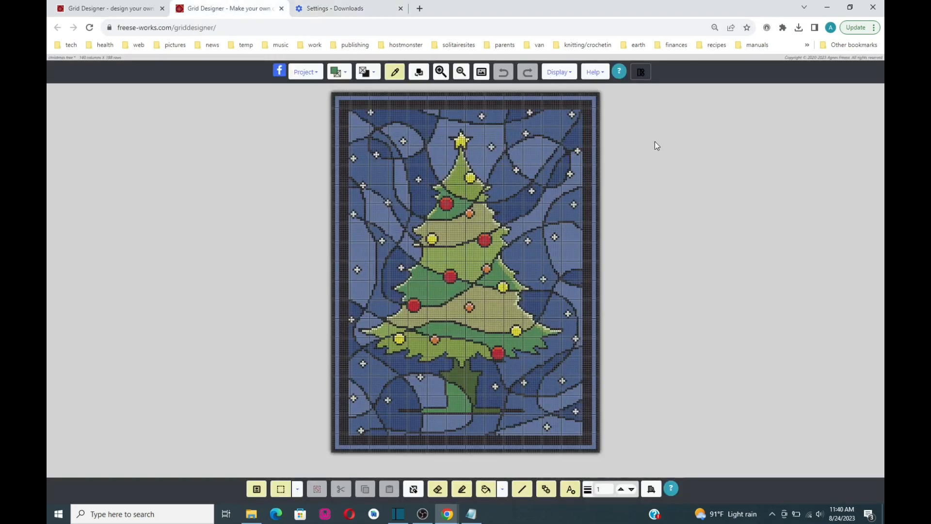